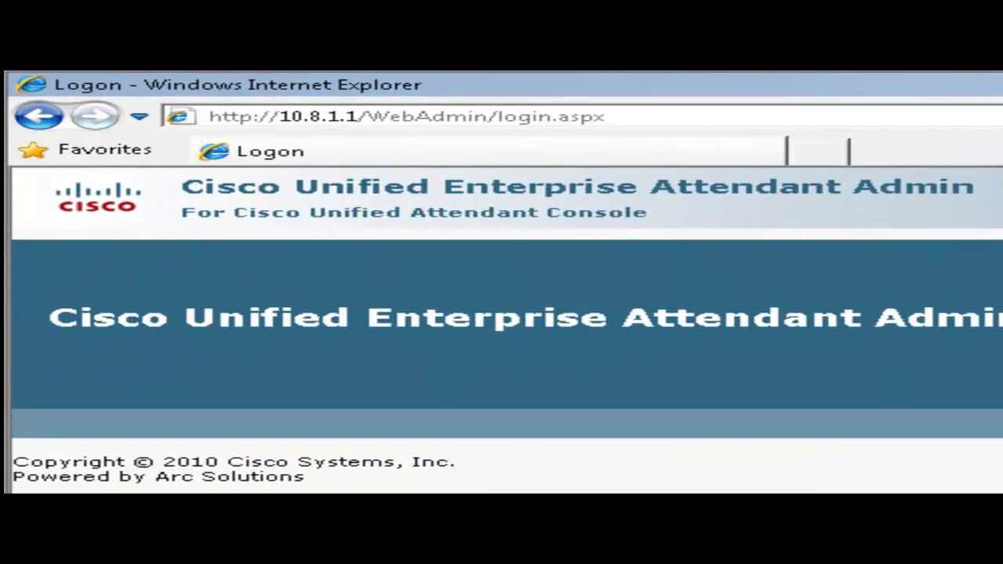
# Log in to the admin site with username ADMIN and the admin password.
pyautogui.click(490, 119)
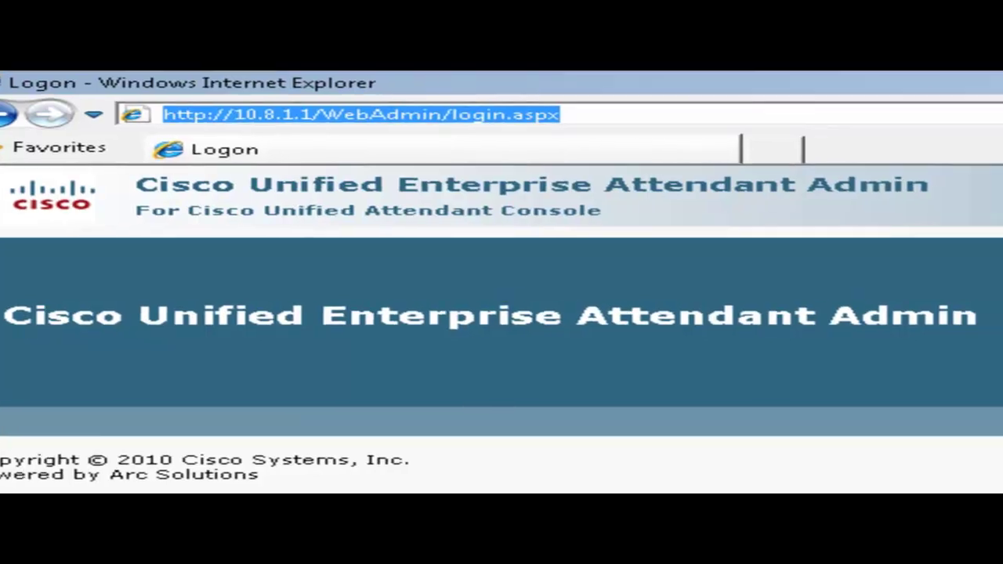
pyautogui.press('Return')
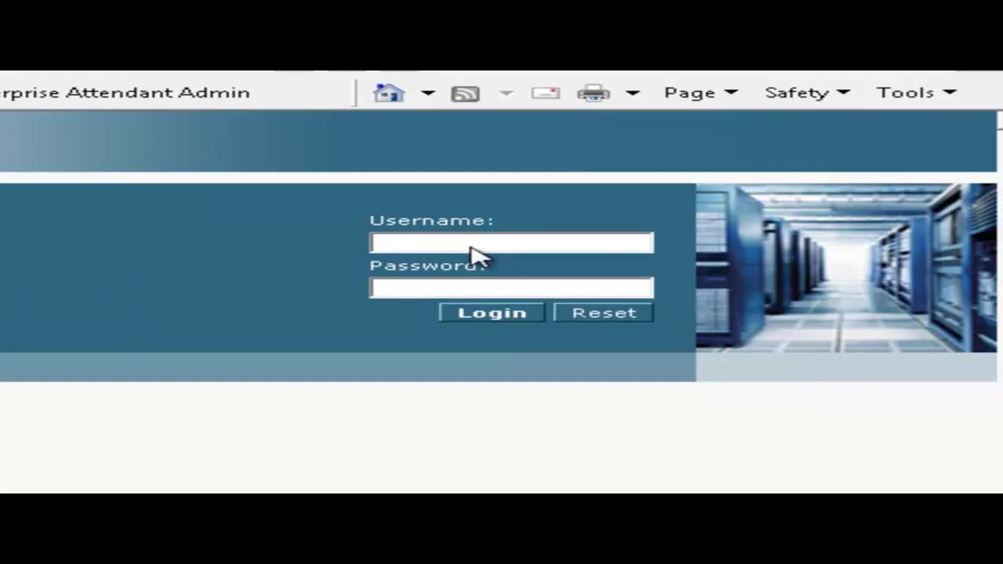
pyautogui.write('ADMIN')
pyautogui.press('Tab')
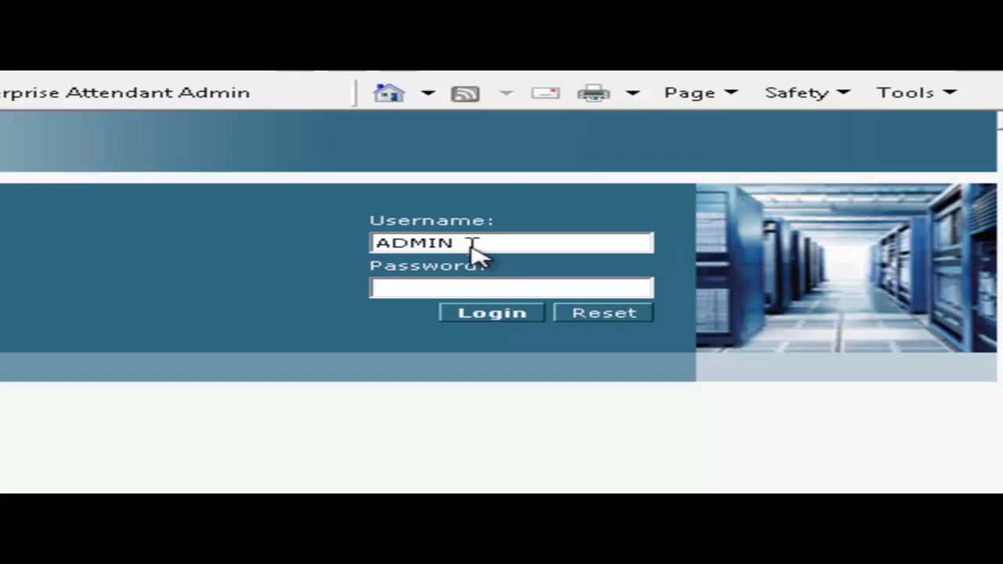
pyautogui.write('ADMIN')
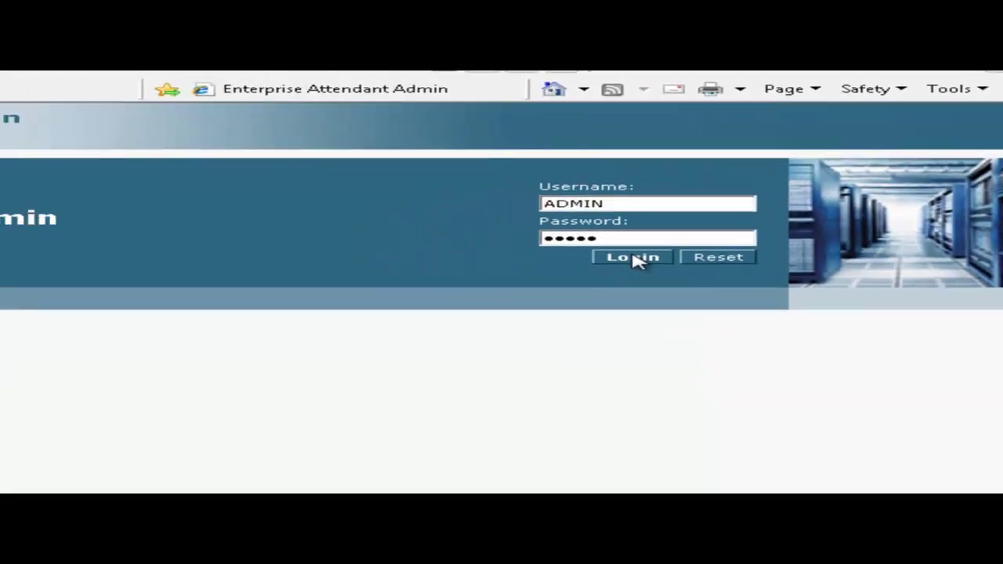
pyautogui.click(633, 257)
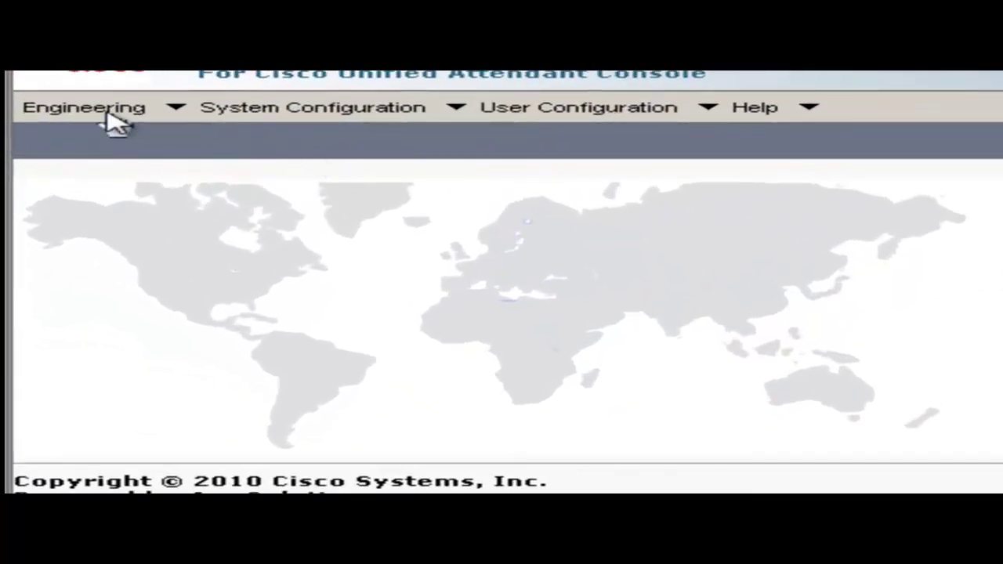
# In Administrator Management, replace the current admin password with a new confirmed one and save.
pyautogui.click(107, 114)
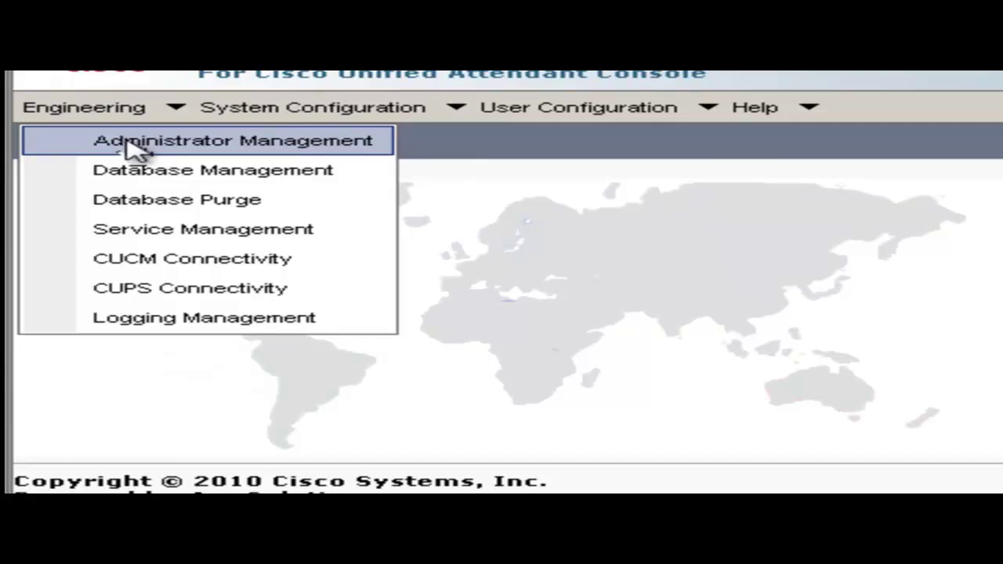
pyautogui.click(133, 149)
pyautogui.click(384, 289)
pyautogui.write('c')
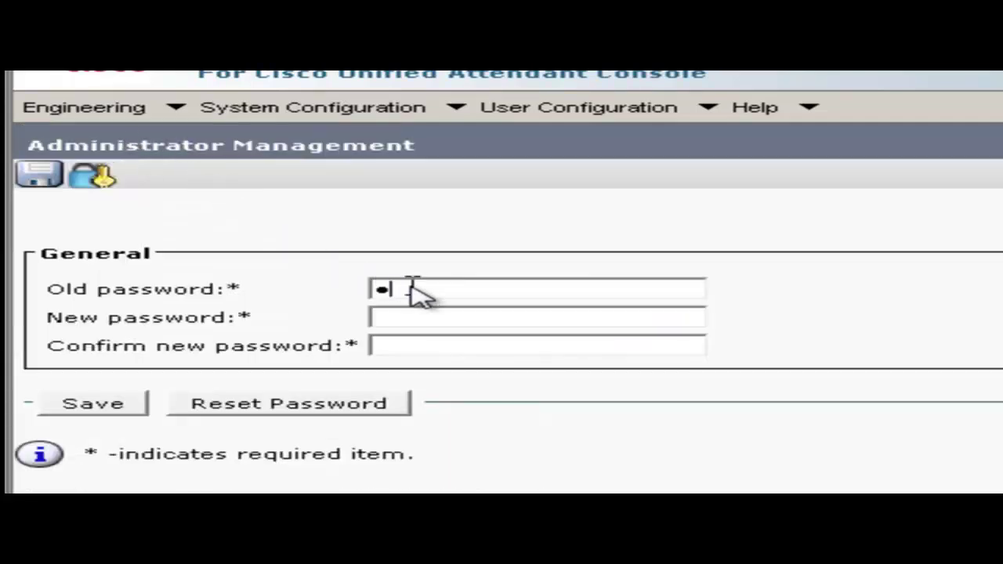
pyautogui.write('isco')
pyautogui.press('Tab')
pyautogui.write('123456789')
pyautogui.press('Tab')
pyautogui.write('12345')
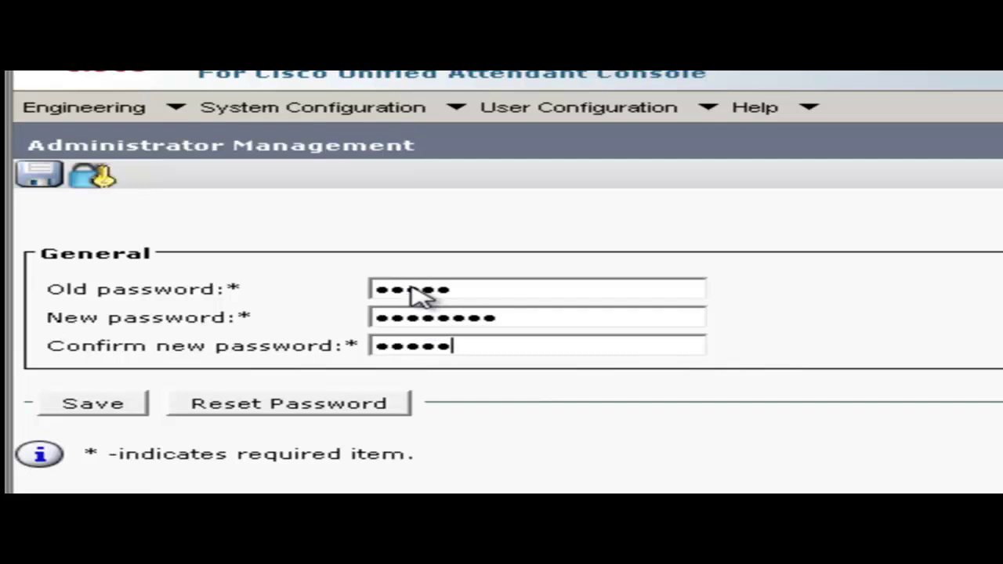
pyautogui.write('6789')
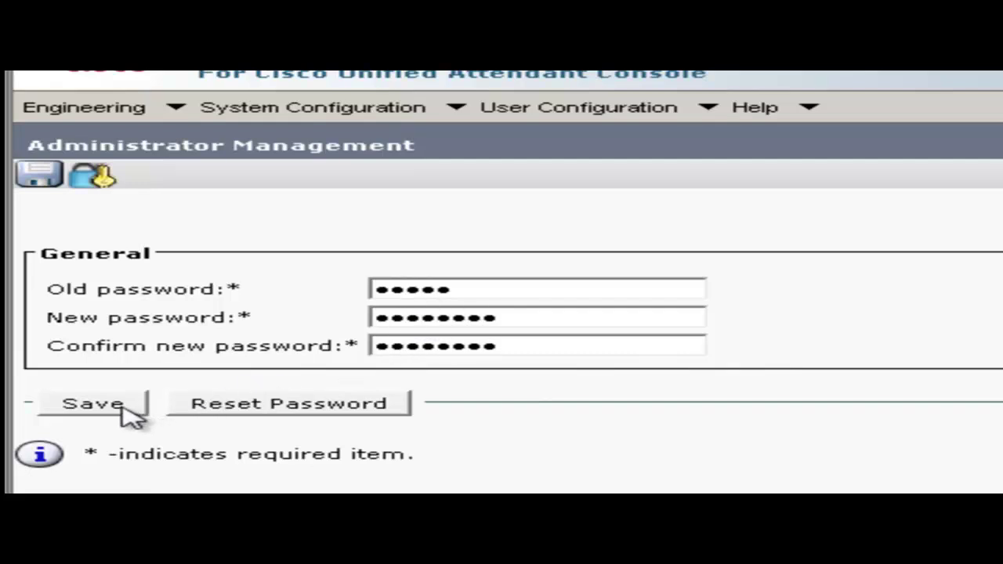
pyautogui.click(123, 407)
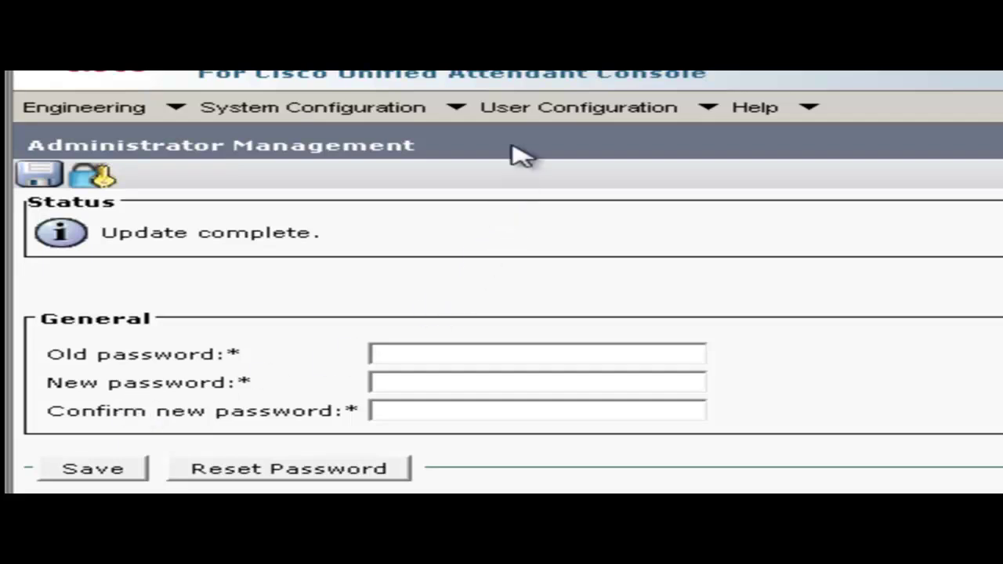
# In System Device Management, search 'TEMPLATE' and choose TEMPLATE_CTI as the template device.
pyautogui.click(392, 113)
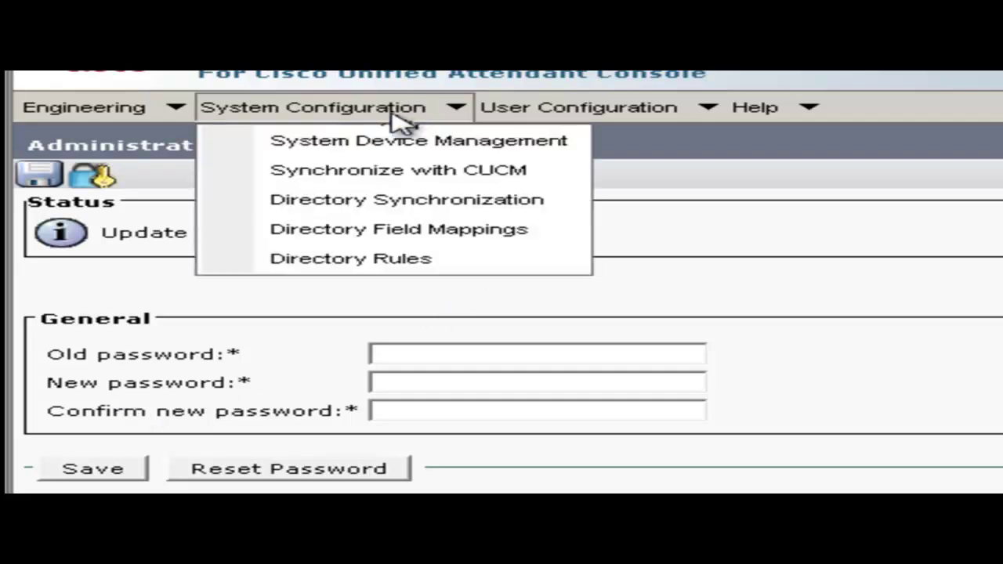
pyautogui.click(387, 143)
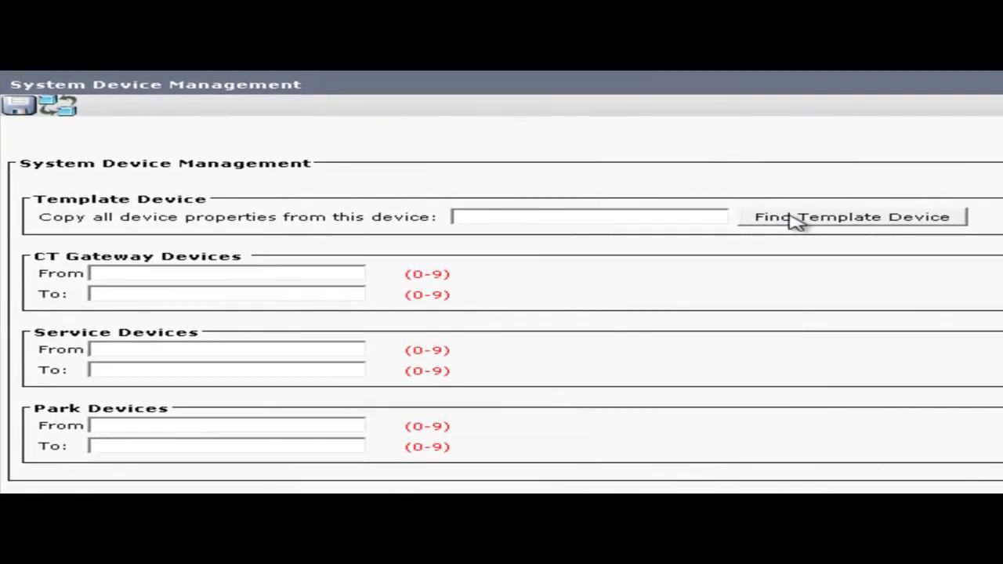
pyautogui.click(795, 219)
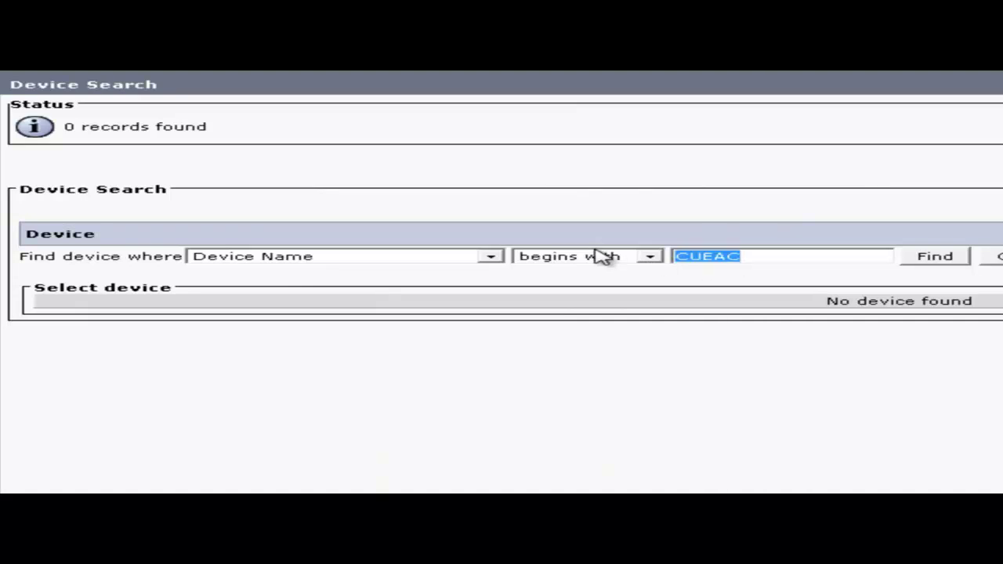
pyautogui.write('TEMPLATE')
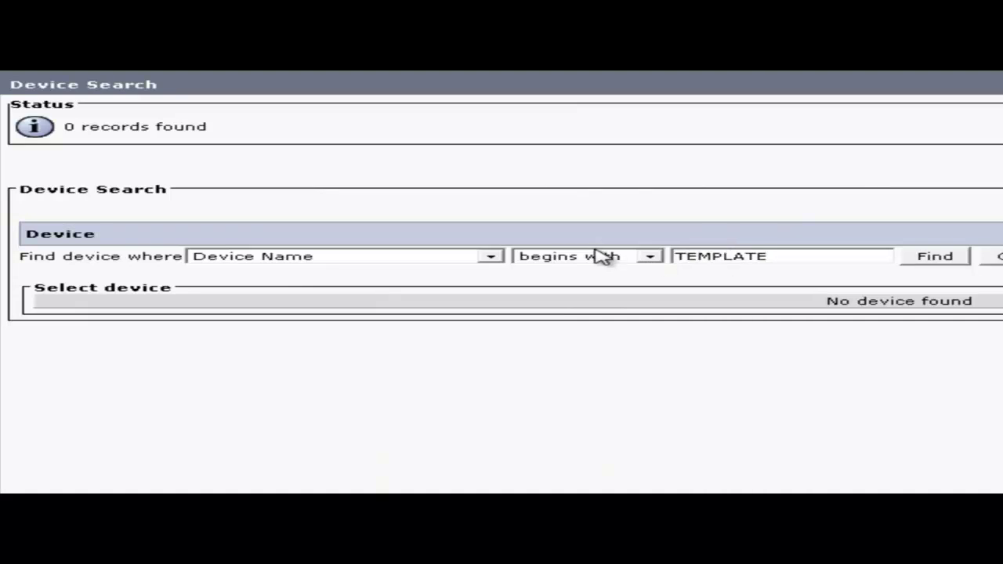
pyautogui.click(928, 263)
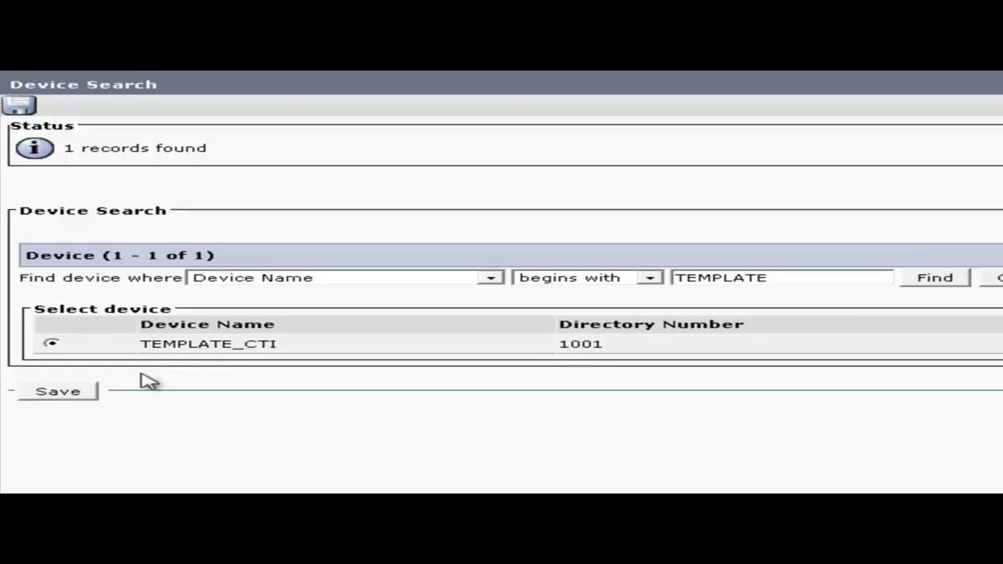
pyautogui.click(69, 395)
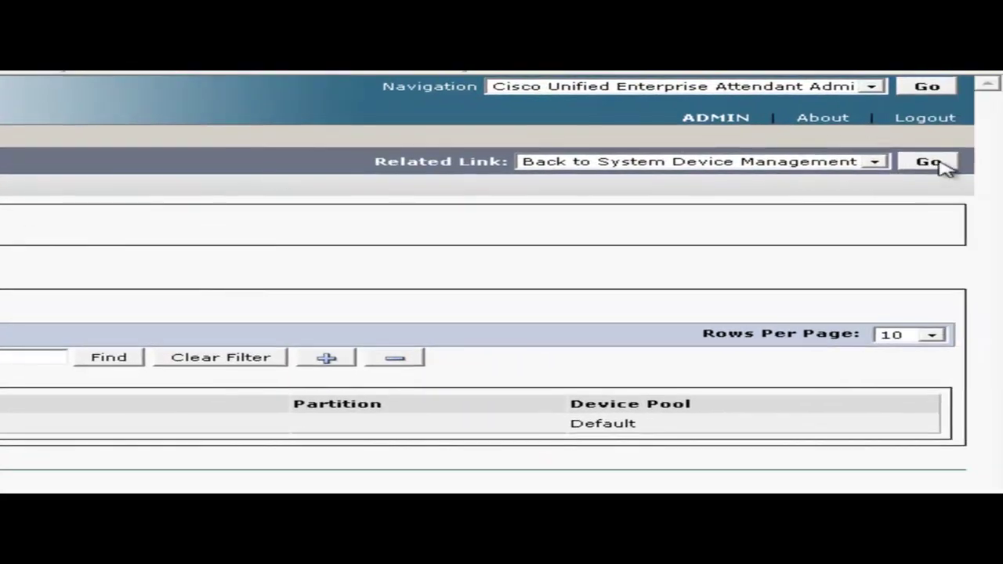
pyautogui.click(941, 162)
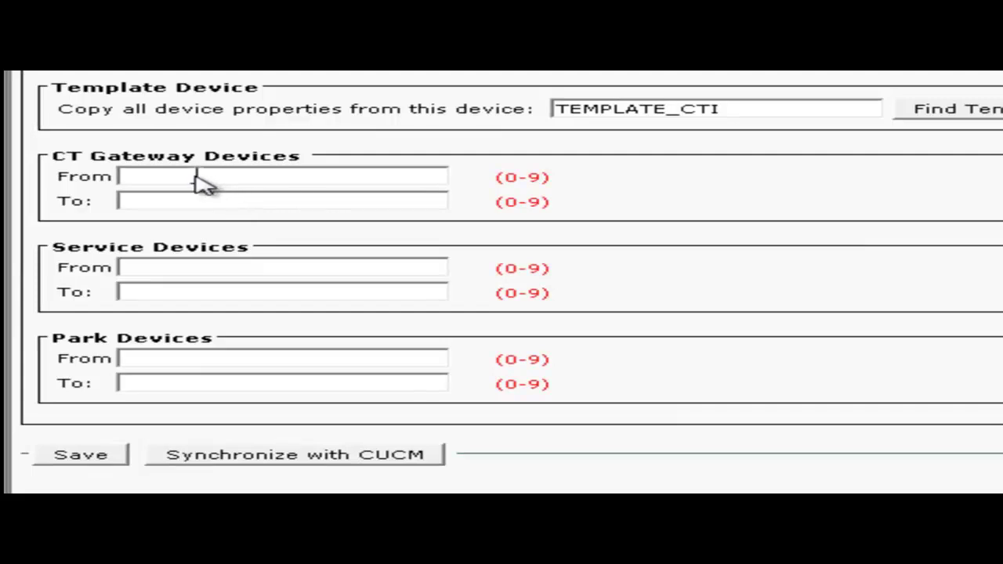
# Save device ranges CT Gateway 7000–7001, Service 7010–7014 and Park 7020–7023.
pyautogui.click(197, 178)
pyautogui.write('7000')
pyautogui.press('Tab')
pyautogui.write('7001')
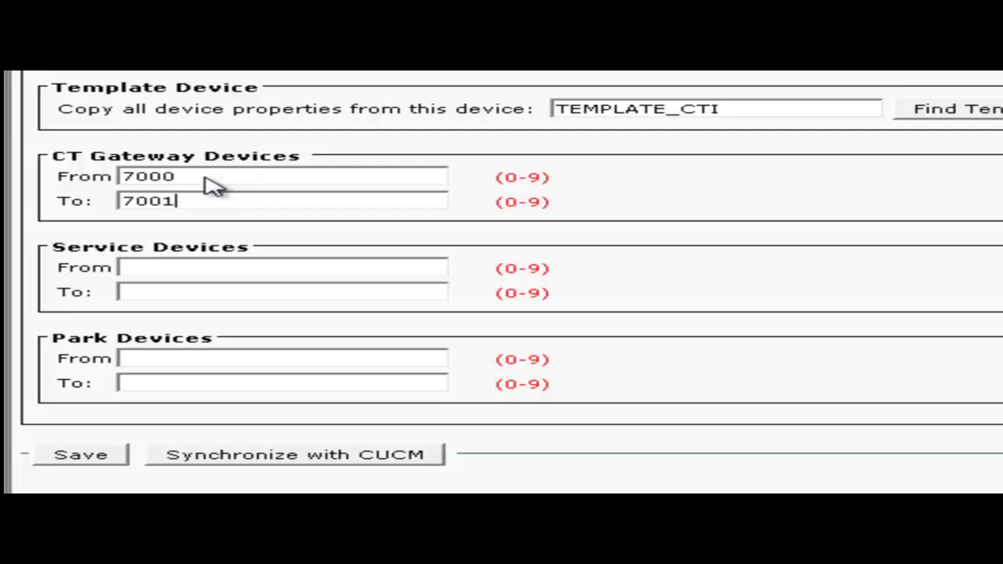
pyautogui.click(223, 273)
pyautogui.write('7010')
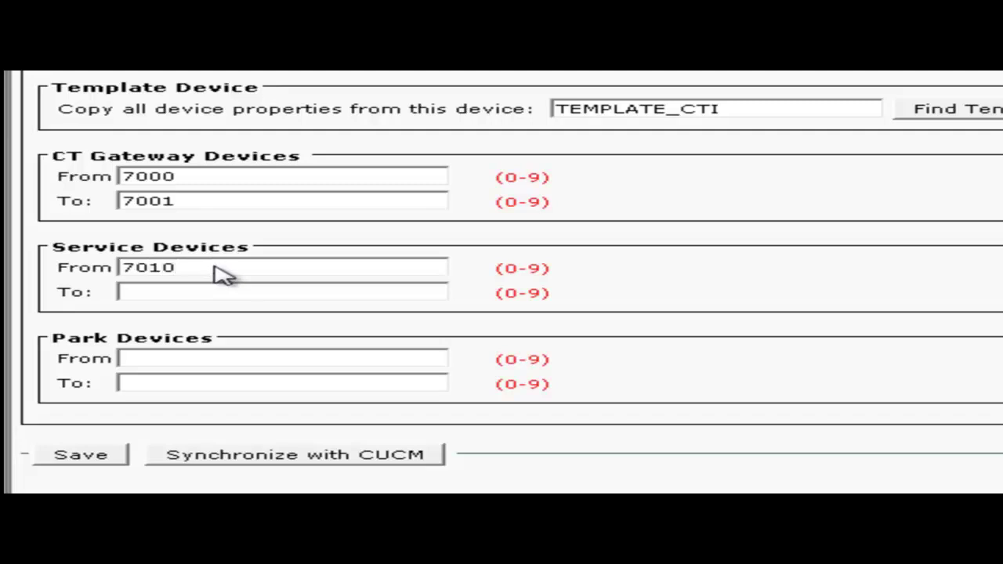
pyautogui.press('Tab')
pyautogui.write('7014')
pyautogui.click(187, 359)
pyautogui.write('7020')
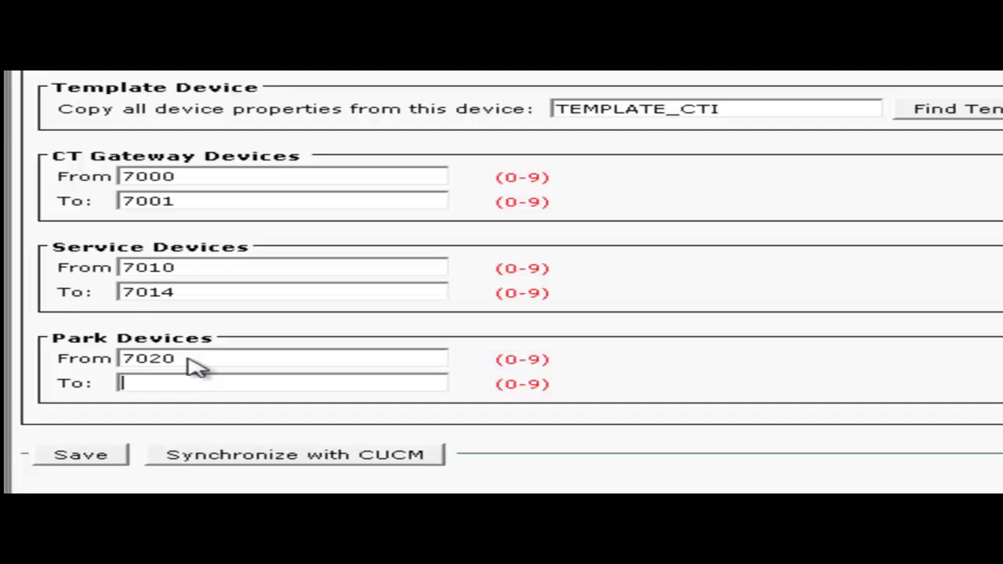
pyautogui.press('Tab')
pyautogui.write('7023')
pyautogui.click(79, 454)
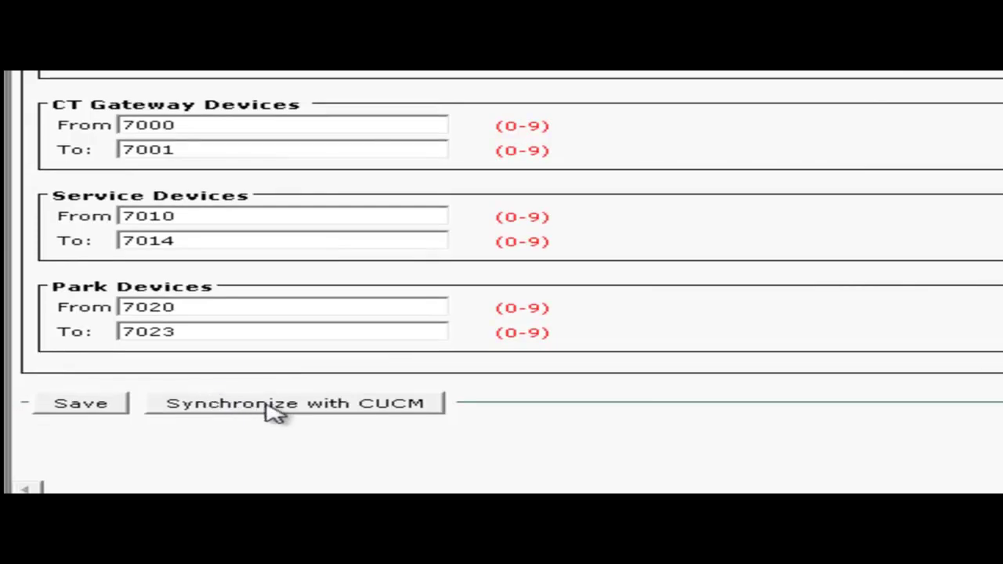
# Start the CUCM synchronization of the listed devices and view its sync report.
pyautogui.click(274, 404)
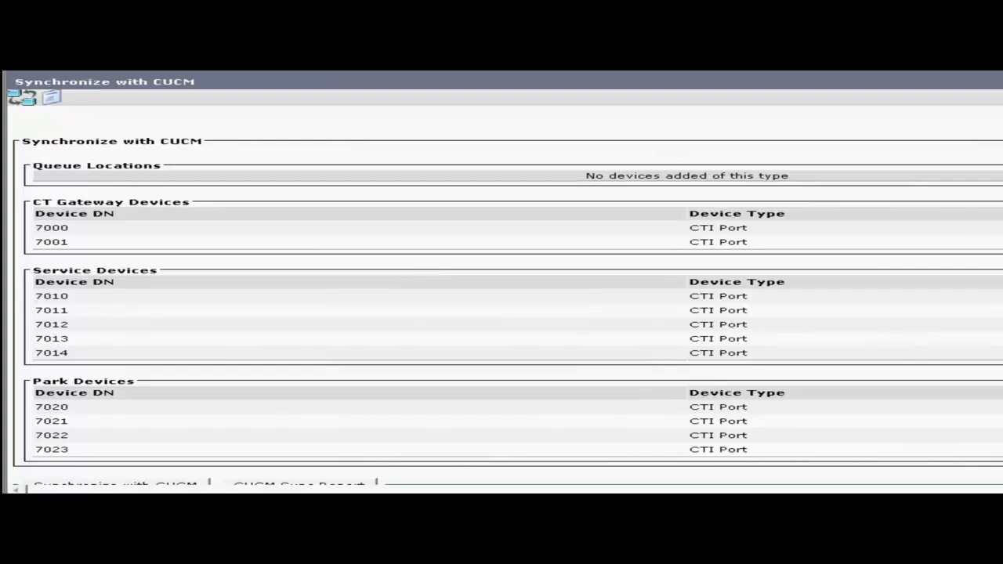
pyautogui.scroll(-1, 501, 278)
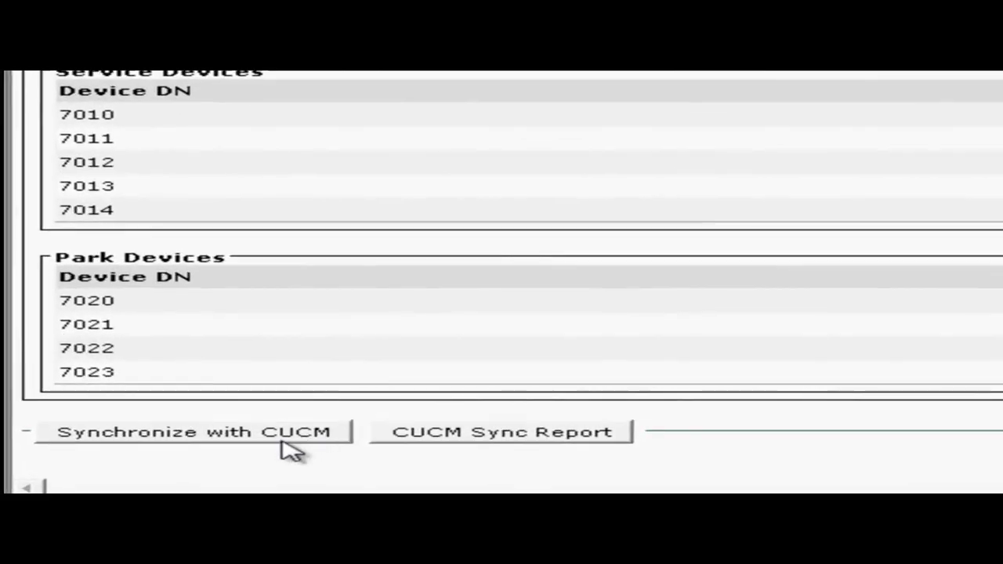
pyautogui.click(282, 444)
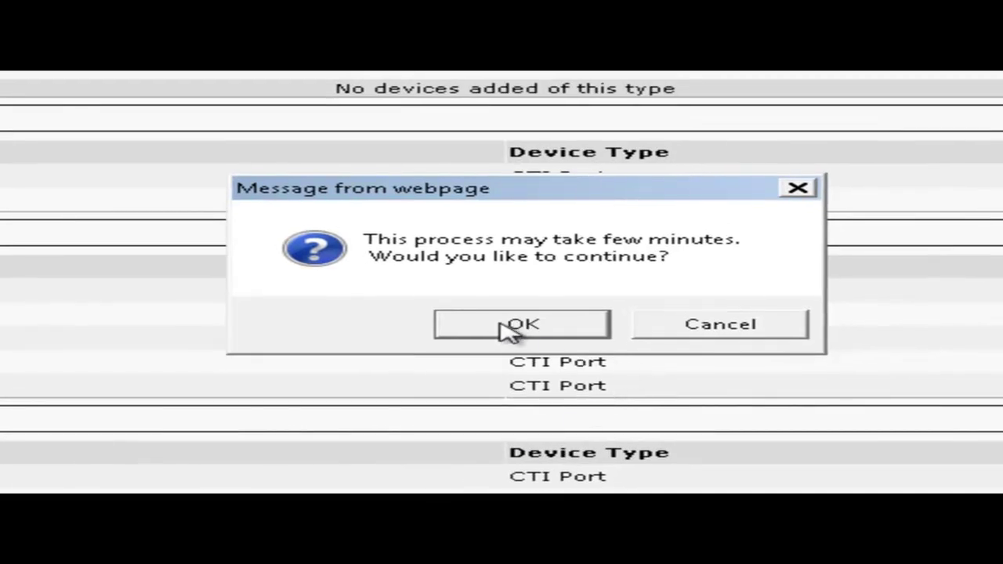
pyautogui.click(502, 325)
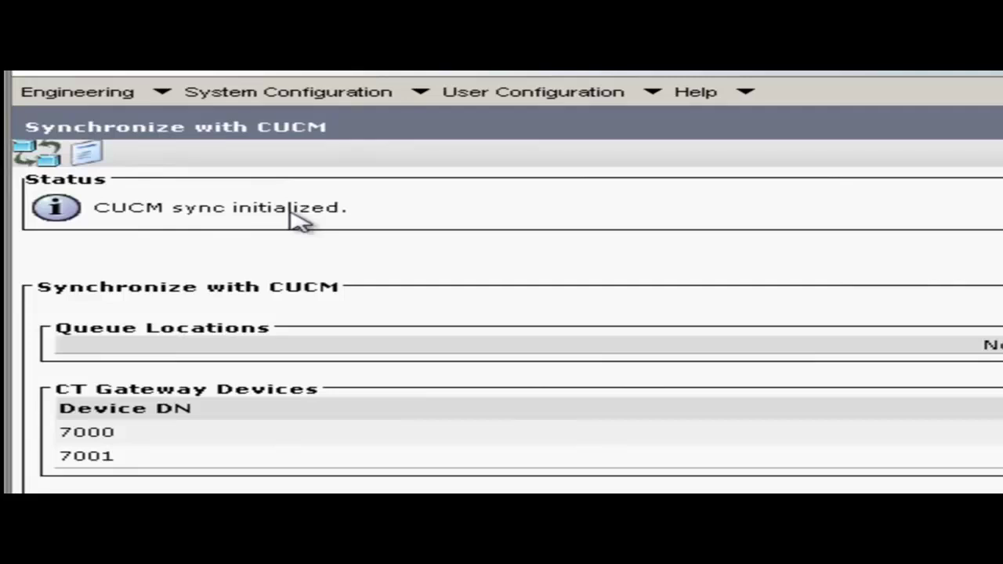
pyautogui.click(88, 155)
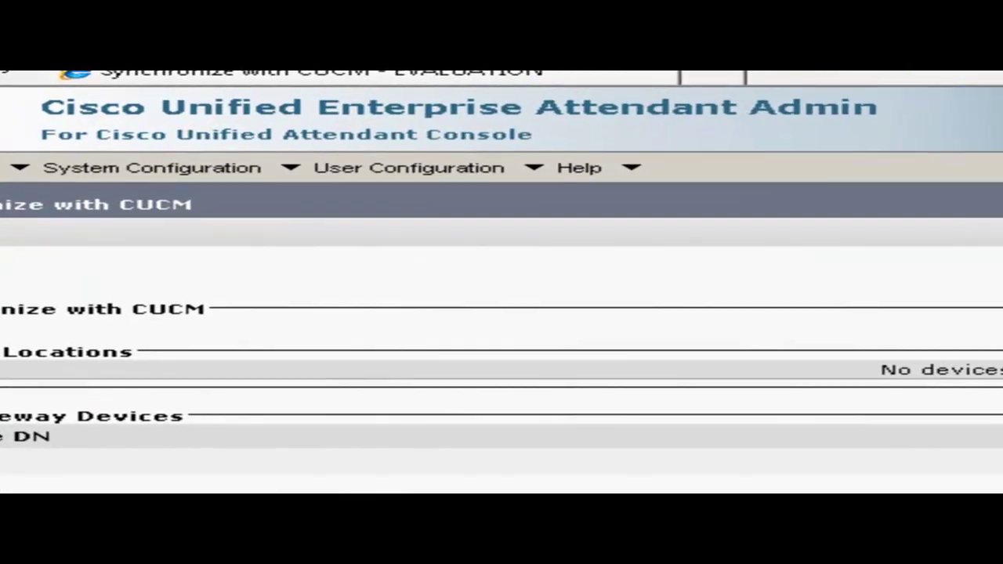
# Add queue Internal-2001 with DDI 2001, salutation 'How may I help you', emergency number 2000.
pyautogui.click(399, 177)
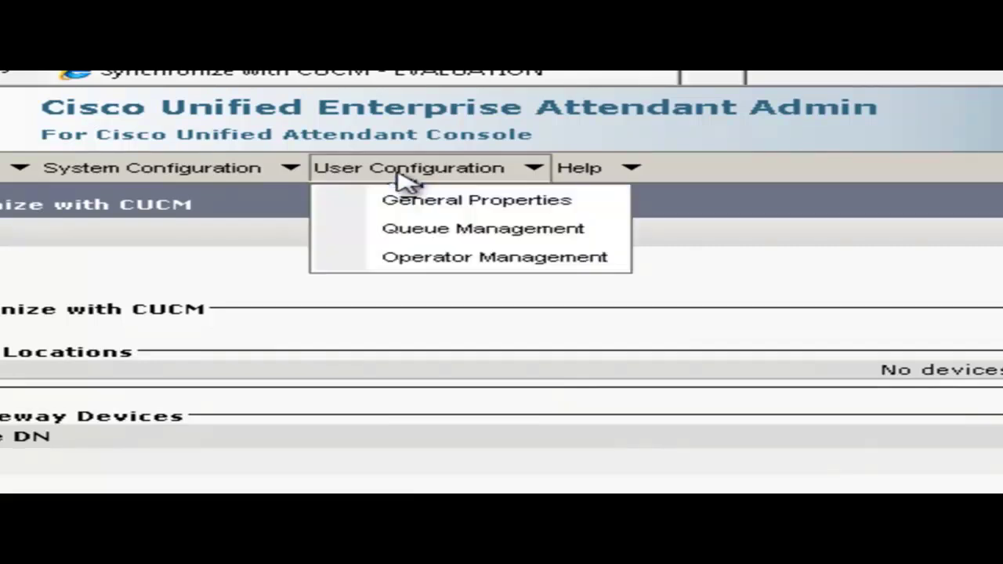
pyautogui.click(415, 231)
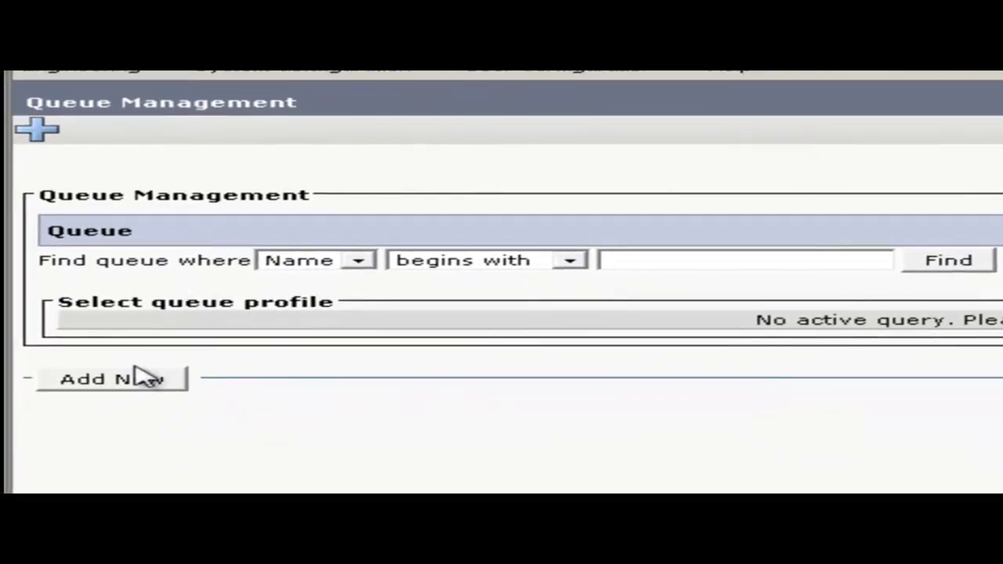
pyautogui.click(137, 384)
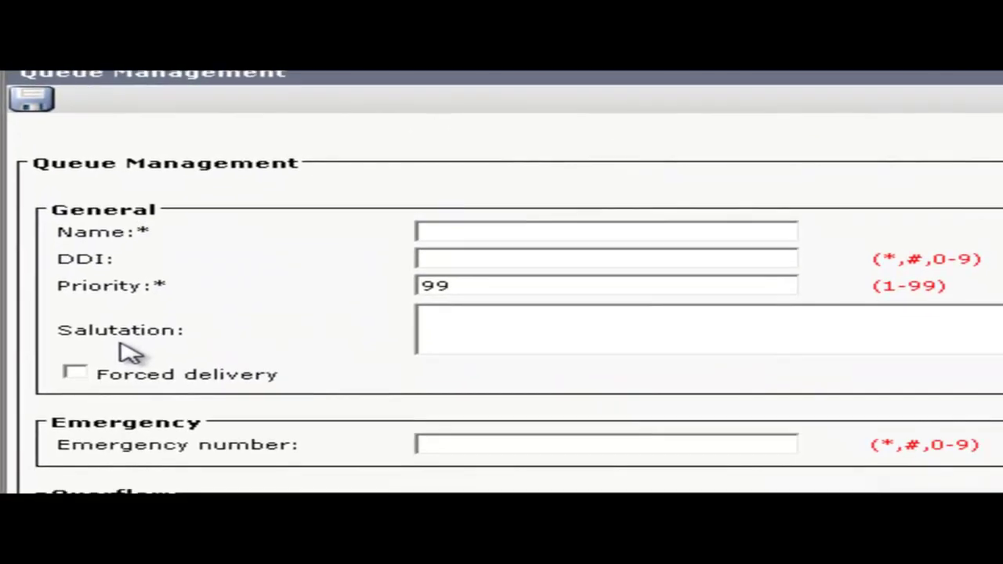
pyautogui.write('Inte')
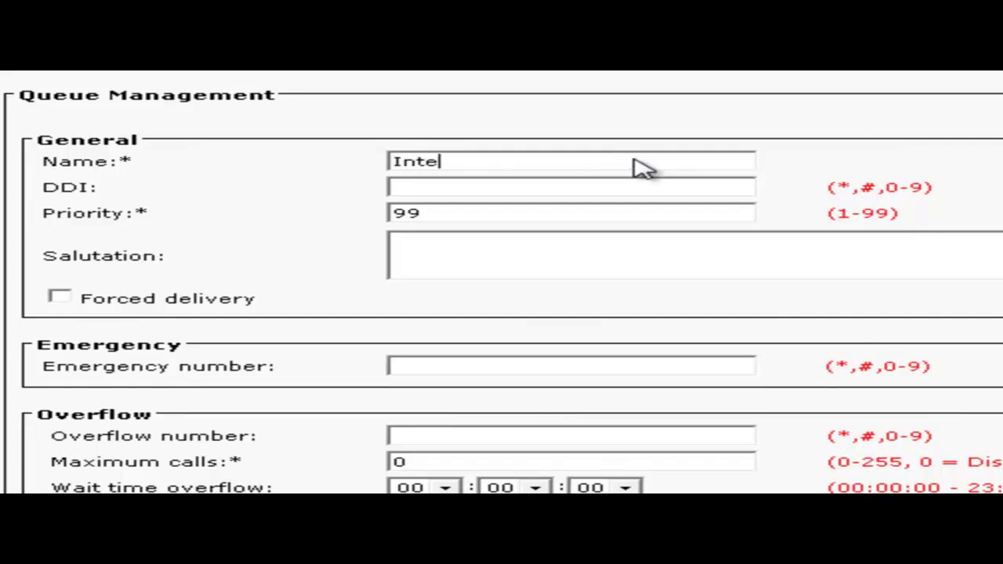
pyautogui.write('rnal-2001')
pyautogui.click(561, 196)
pyautogui.write('2001')
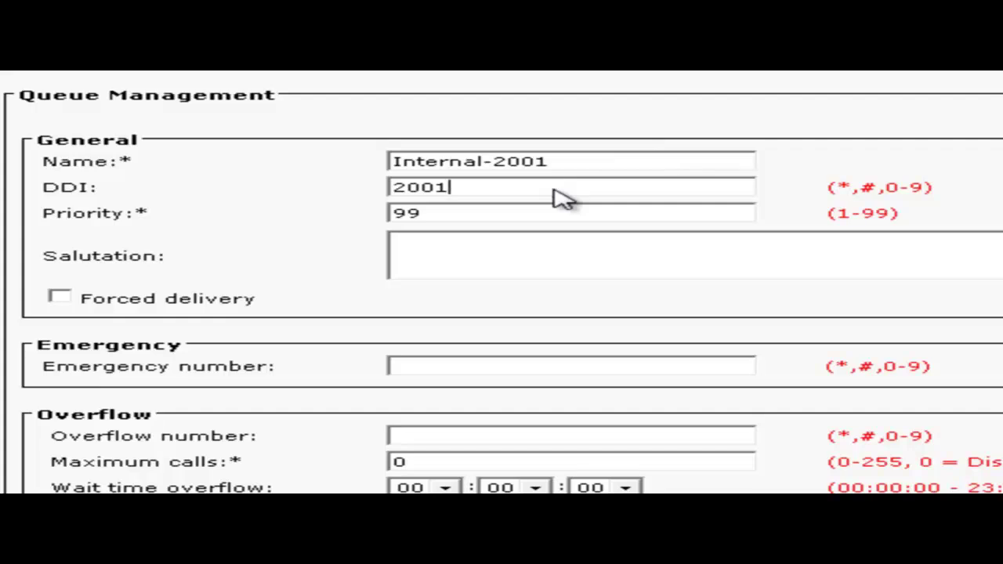
pyautogui.click(498, 249)
pyautogui.write('How may I help you')
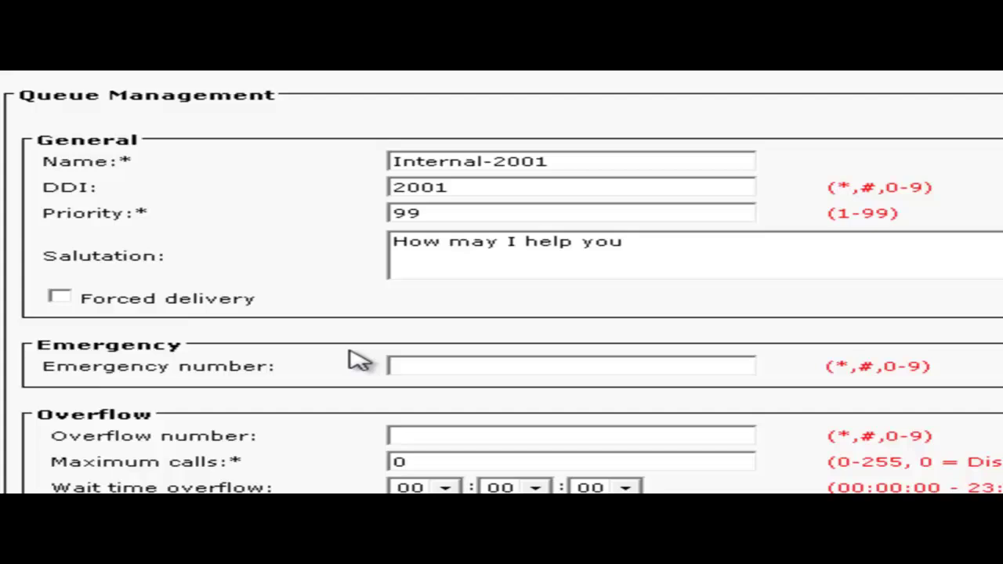
pyautogui.click(430, 373)
pyautogui.write('2000')
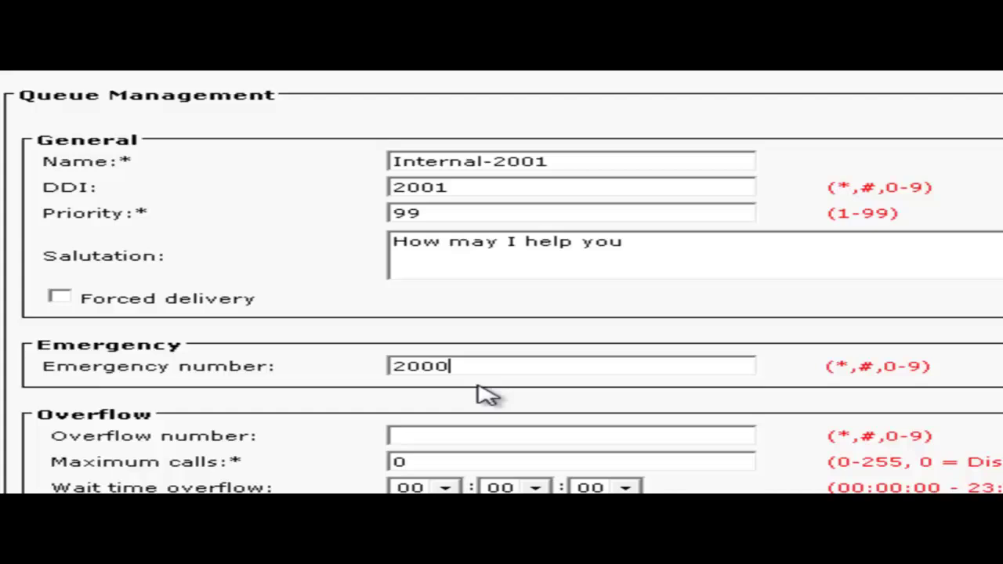
# Give Internal-2001 overflow 2100, max calls 2, 30-second wait, night service 3000, and save.
pyautogui.click(480, 436)
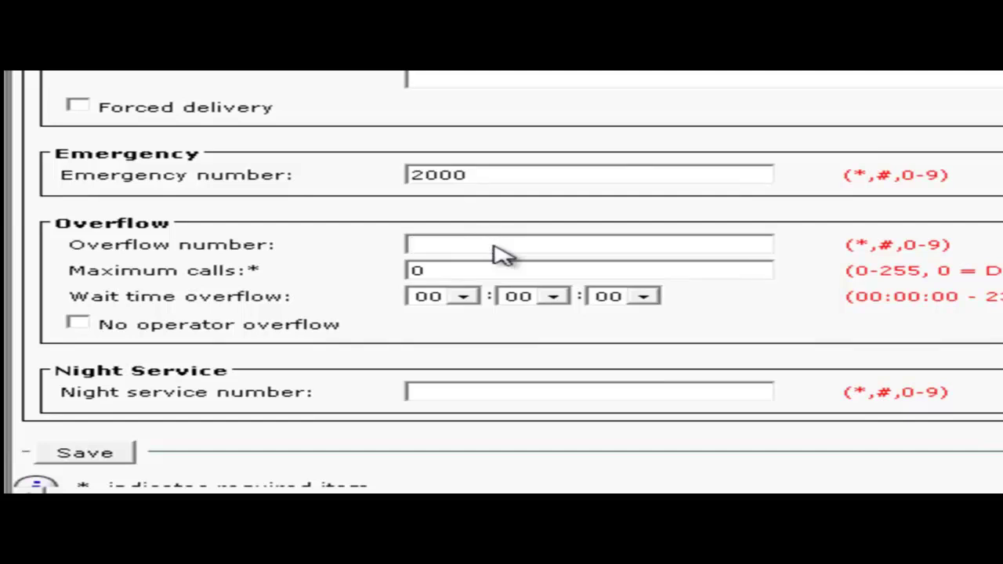
pyautogui.write('2100')
pyautogui.press('Tab')
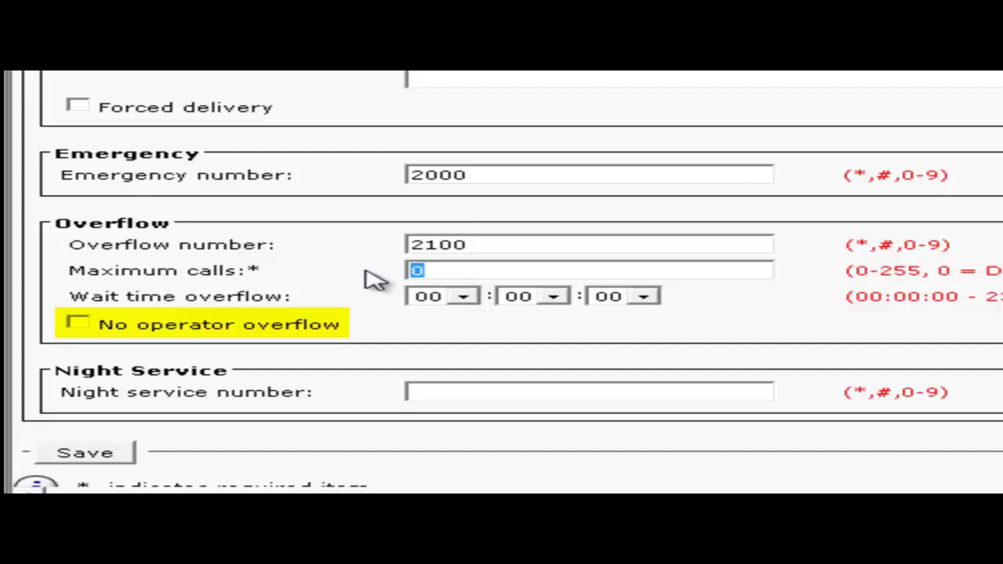
pyautogui.write('2')
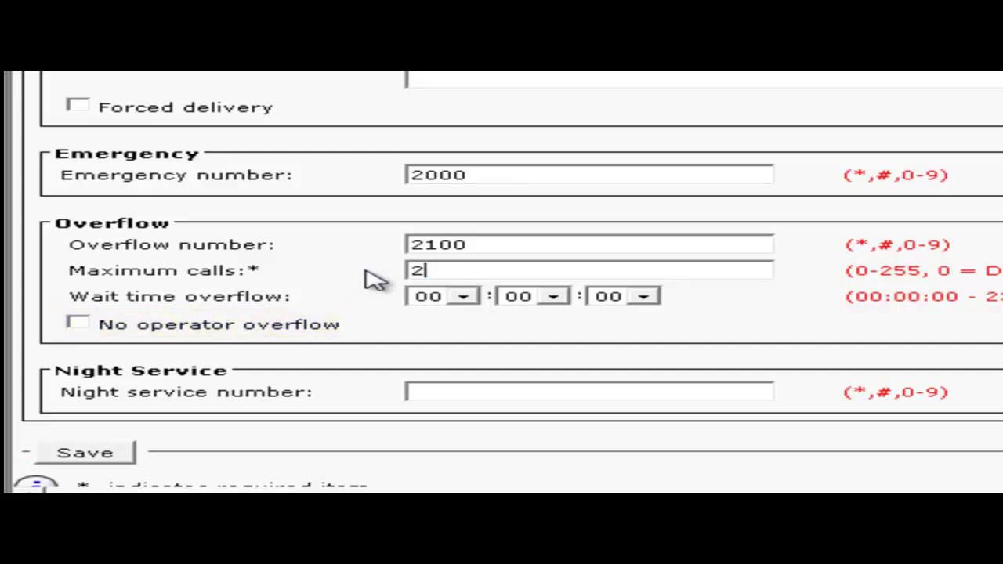
pyautogui.click(643, 298)
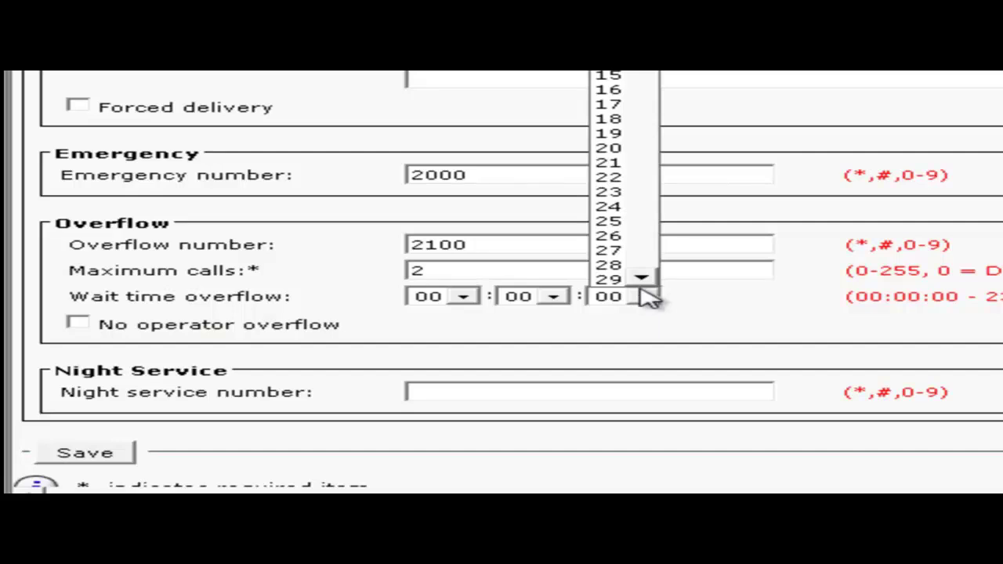
pyautogui.click(641, 279)
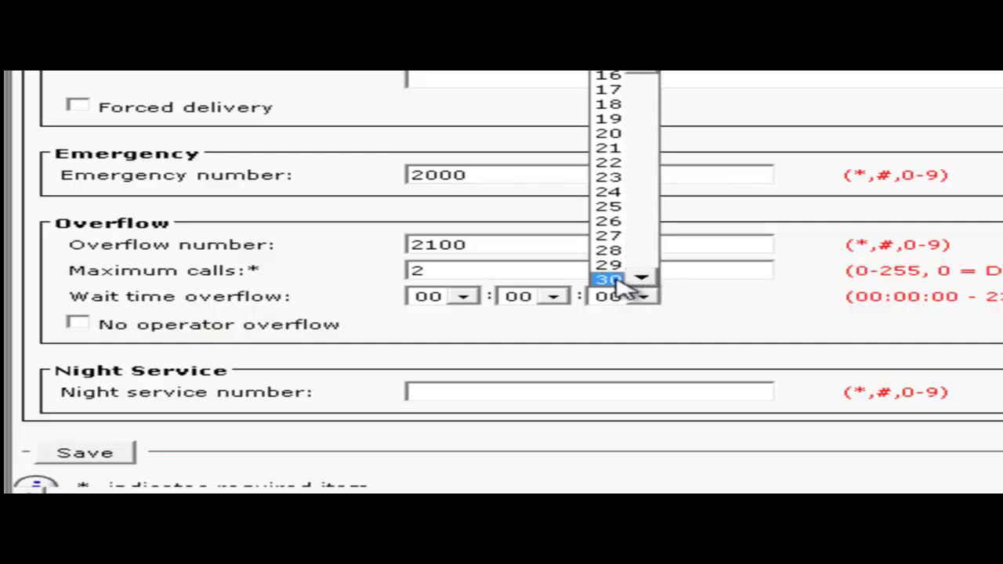
pyautogui.click(799, 333)
pyautogui.click(511, 394)
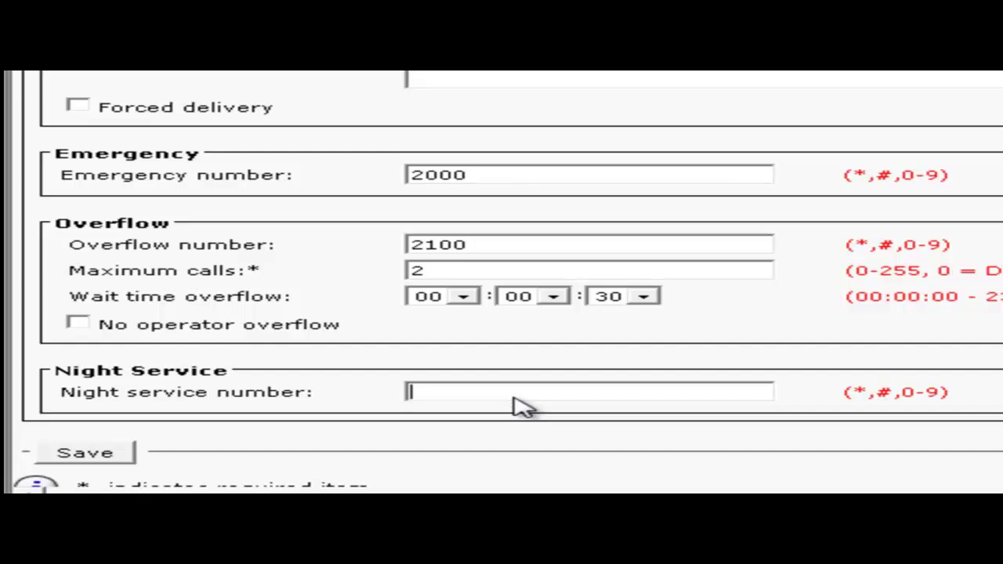
pyautogui.write('3000')
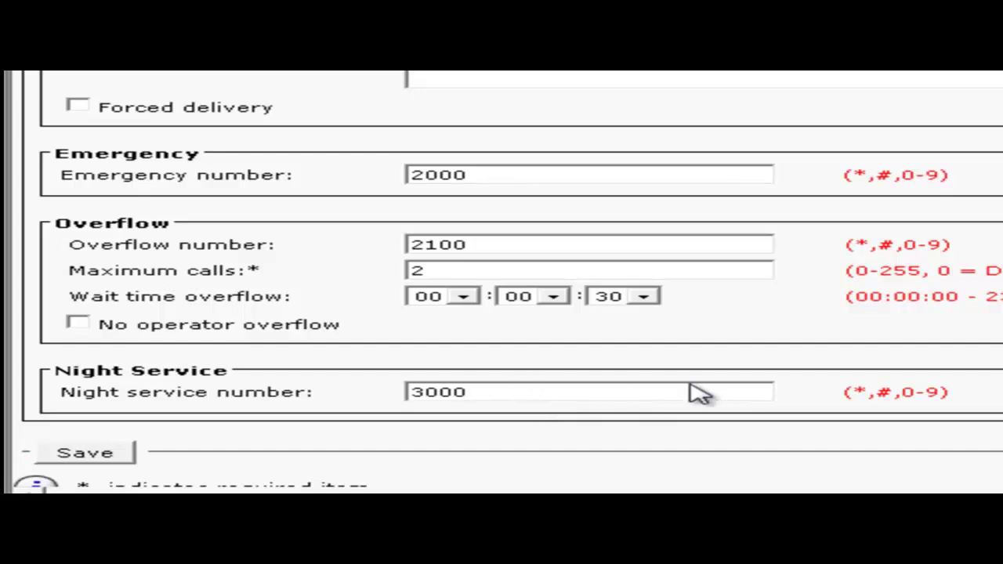
pyautogui.click(86, 454)
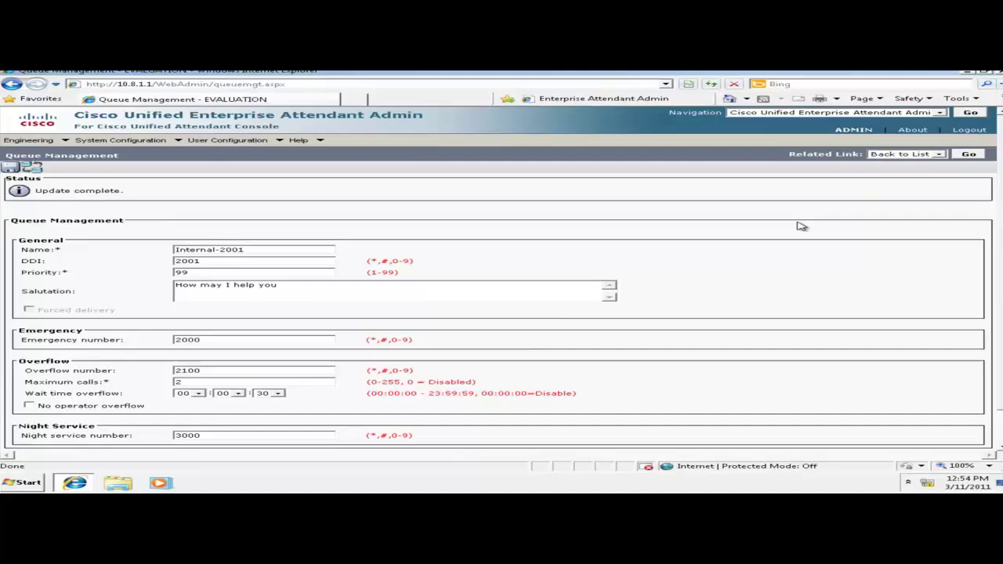
# Return to the queue list and start a new confirmed CUCM synchronization.
pyautogui.click(968, 155)
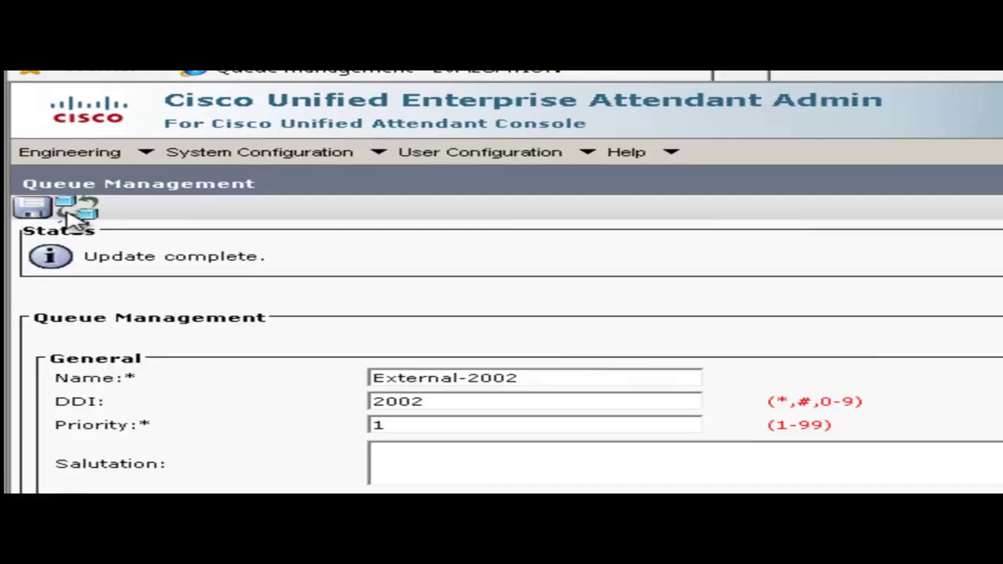
pyautogui.click(76, 213)
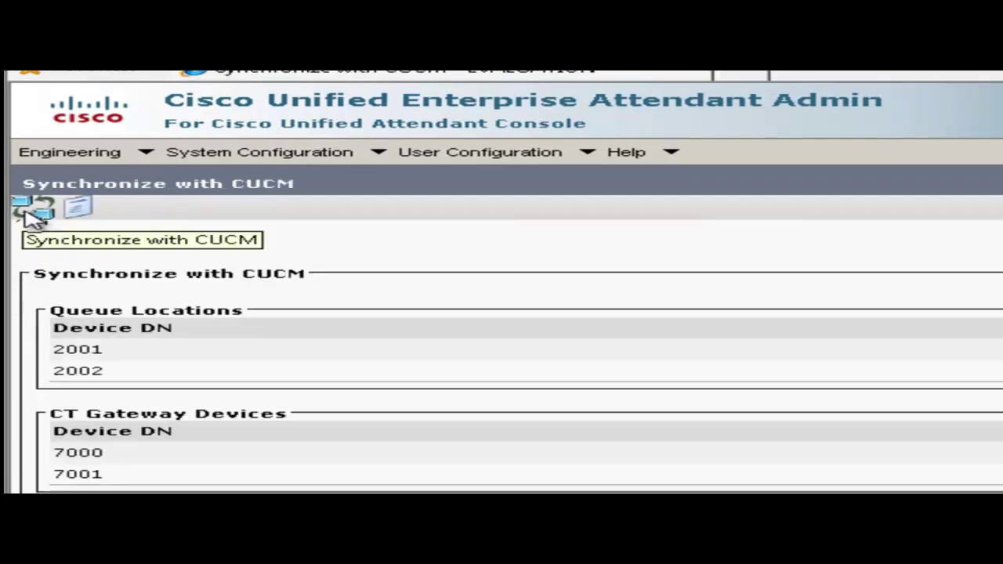
pyautogui.click(33, 211)
pyautogui.click(626, 365)
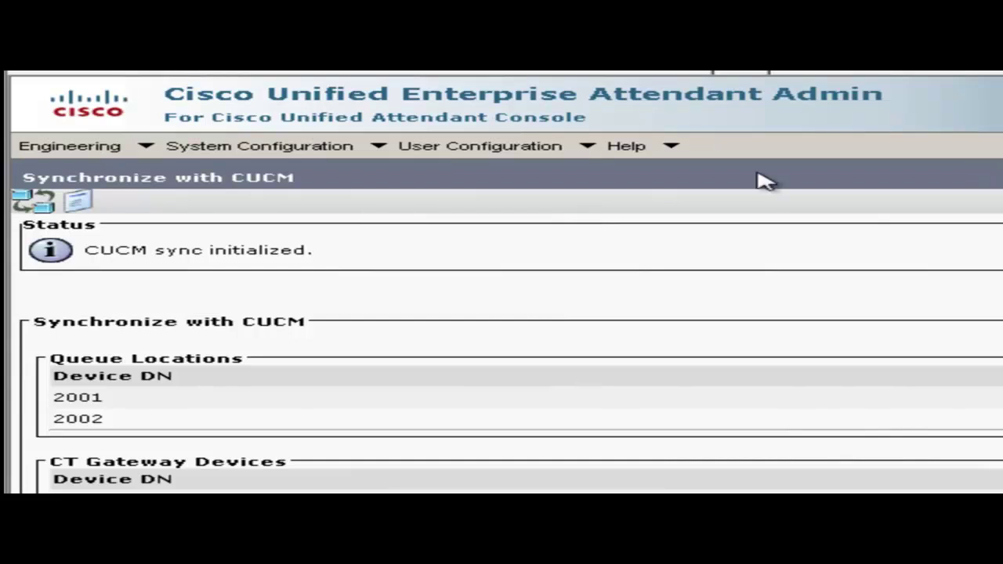
# Create operator login 'operator1' with a confirmed password in Operator Management and save it.
pyautogui.click(506, 152)
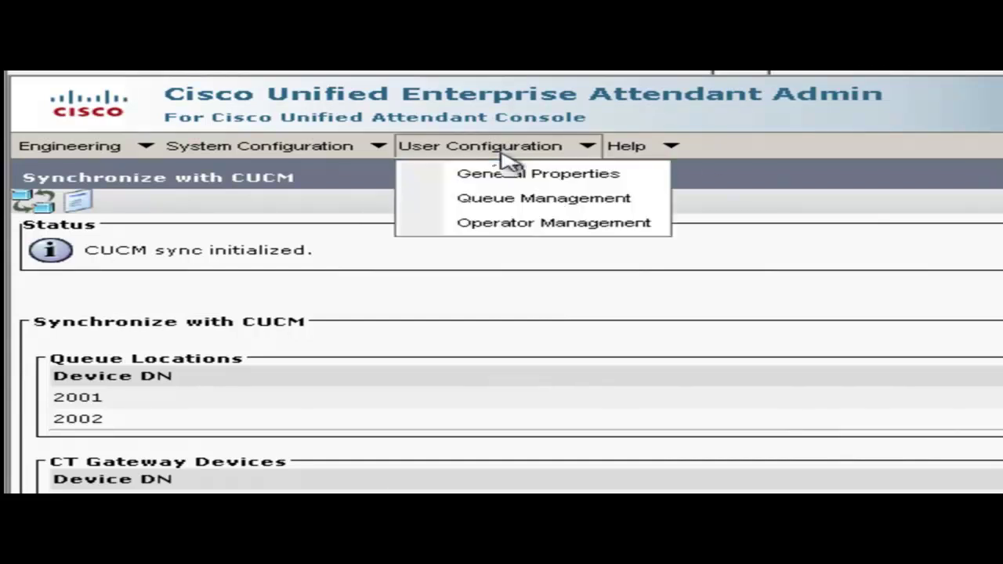
pyautogui.click(494, 223)
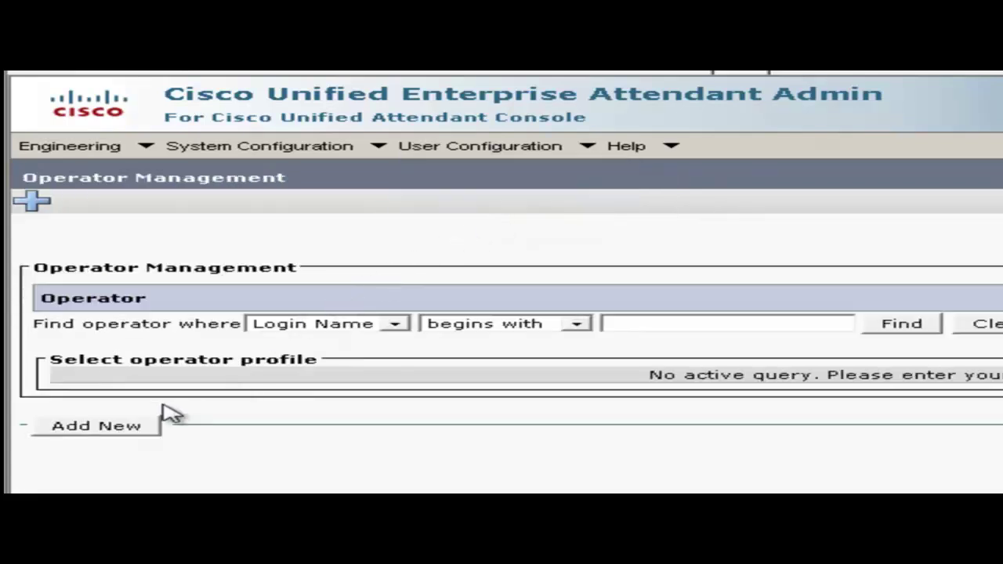
pyautogui.click(118, 427)
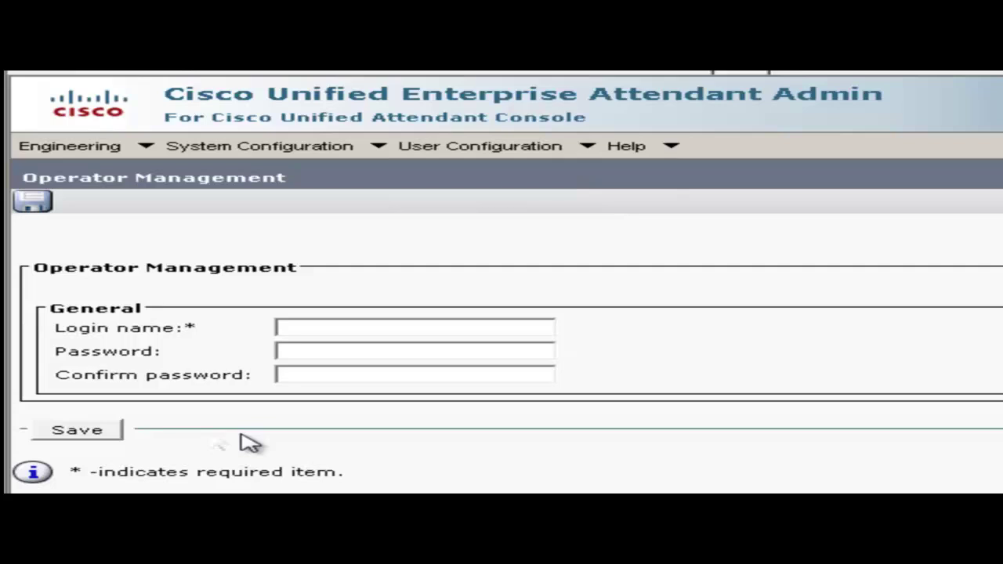
pyautogui.click(341, 328)
pyautogui.write('operator1')
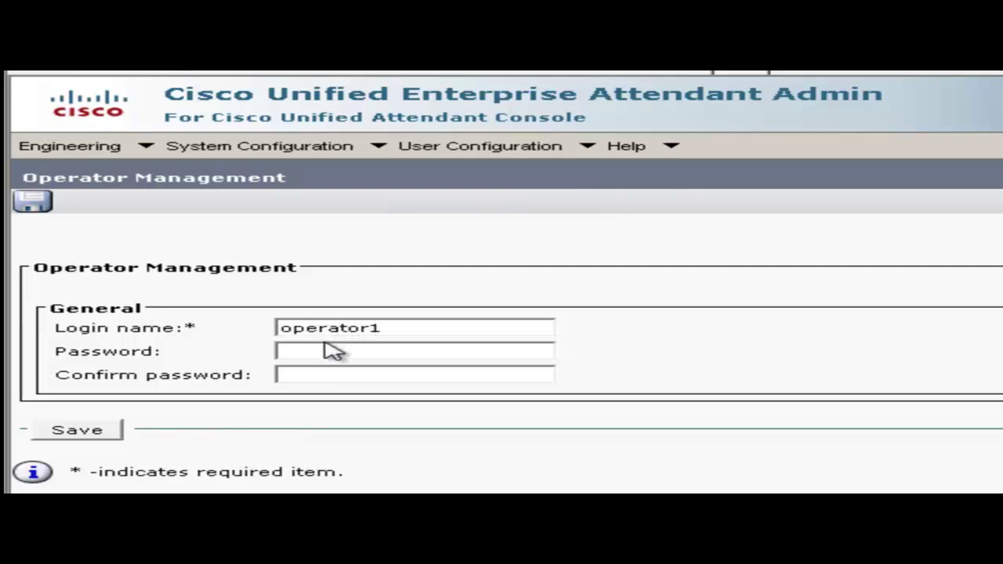
pyautogui.click(326, 351)
pyautogui.write('•••••')
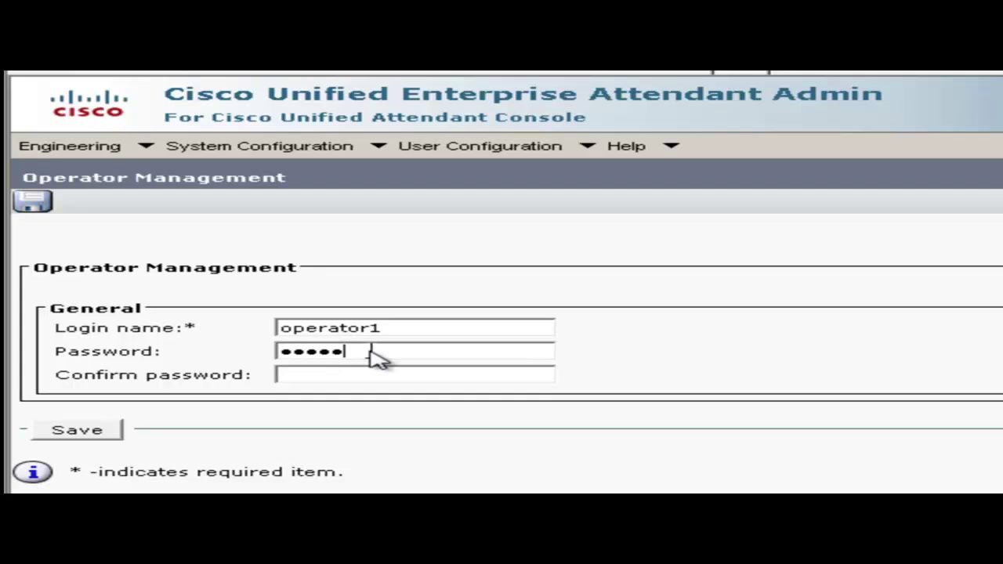
pyautogui.write('•••')
pyautogui.press('Tab')
pyautogui.write('•••••••••')
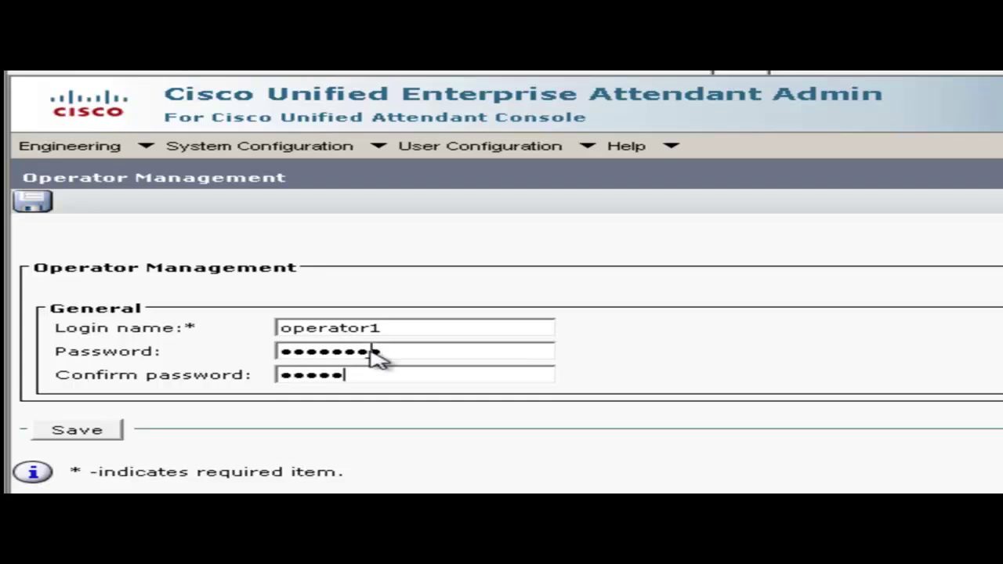
pyautogui.click(103, 433)
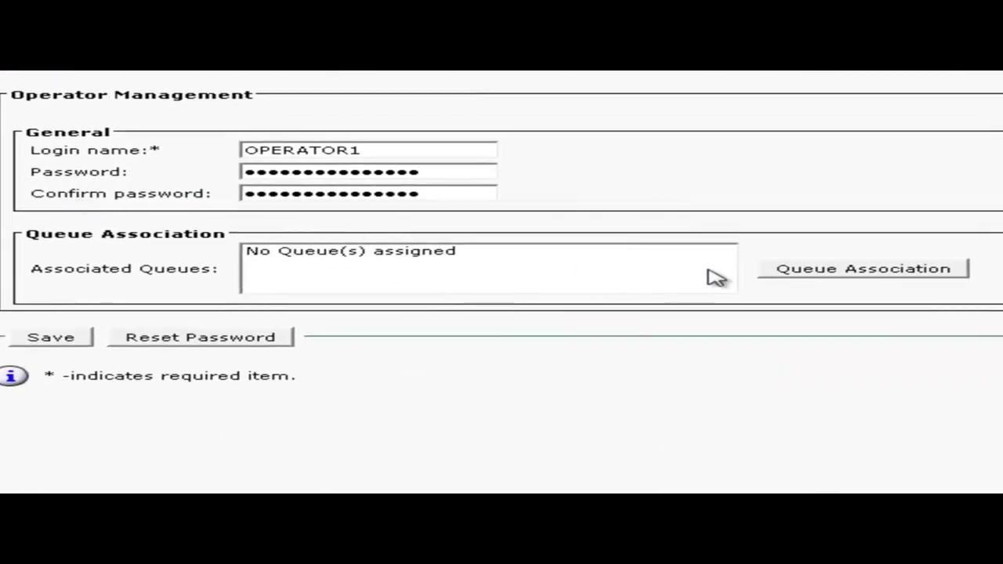
# Assign queues Internal-2001 and External-2002 to OPERATOR1 and save the operator.
pyautogui.click(827, 274)
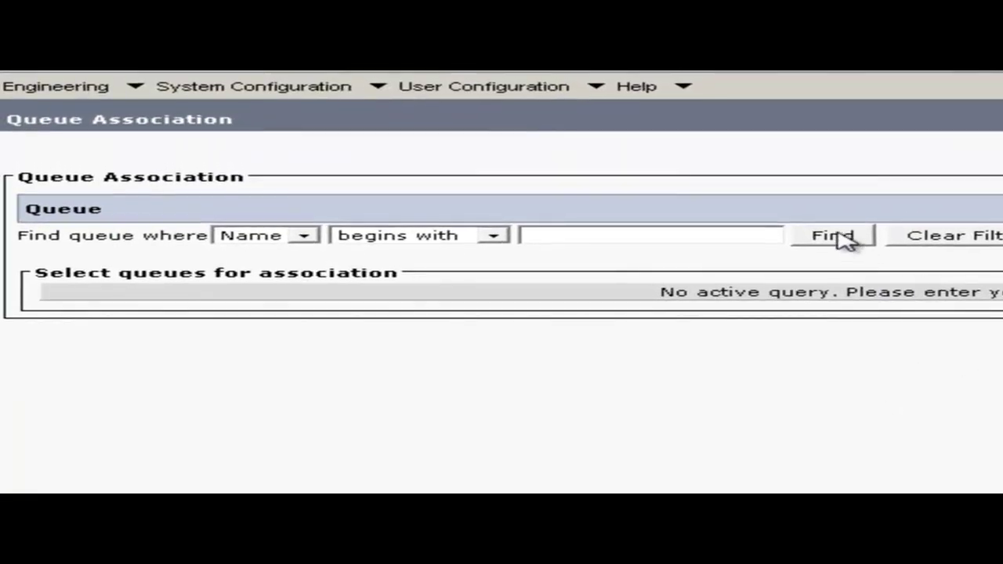
pyautogui.click(840, 238)
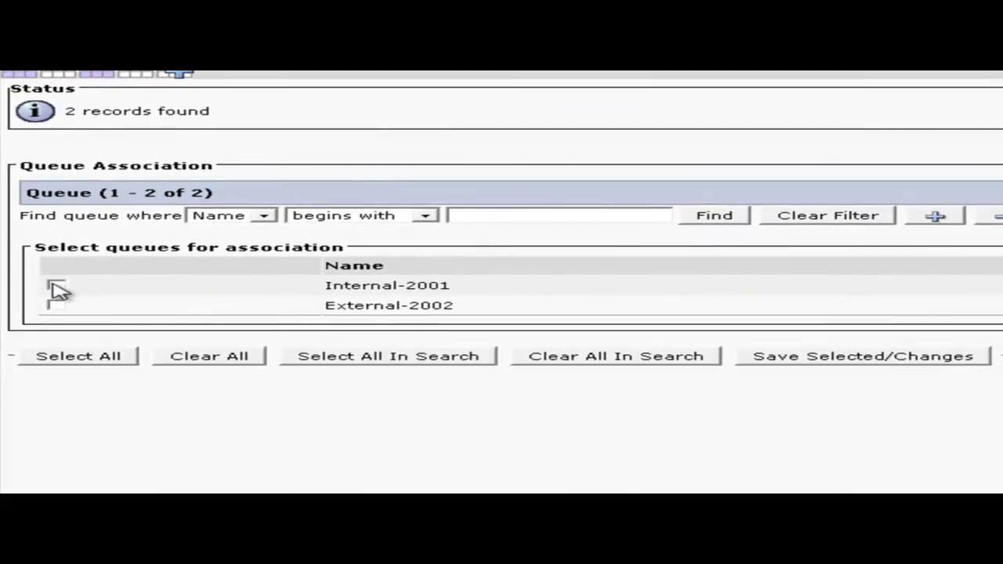
pyautogui.click(56, 288)
pyautogui.click(56, 307)
pyautogui.click(840, 361)
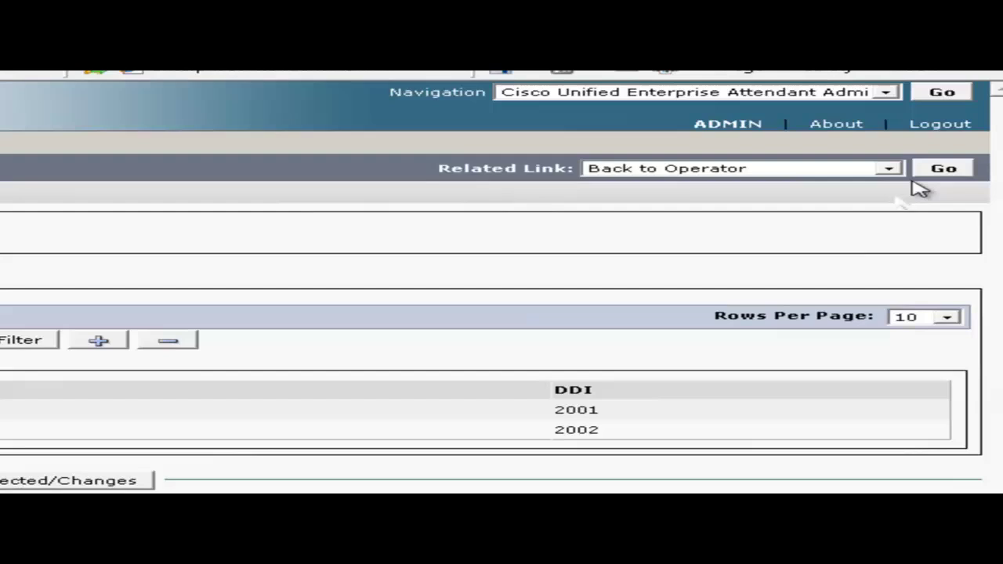
pyautogui.click(944, 169)
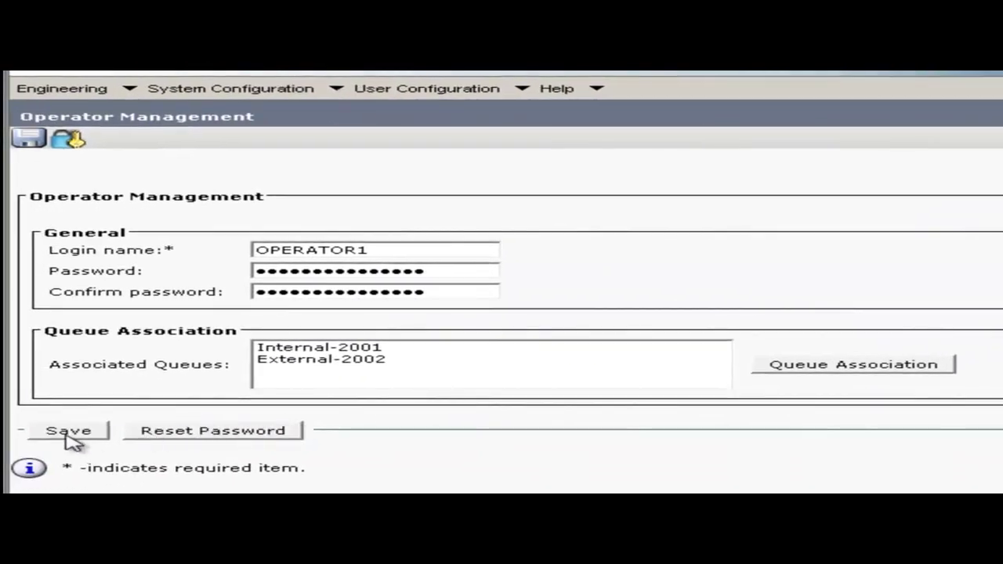
pyautogui.click(68, 433)
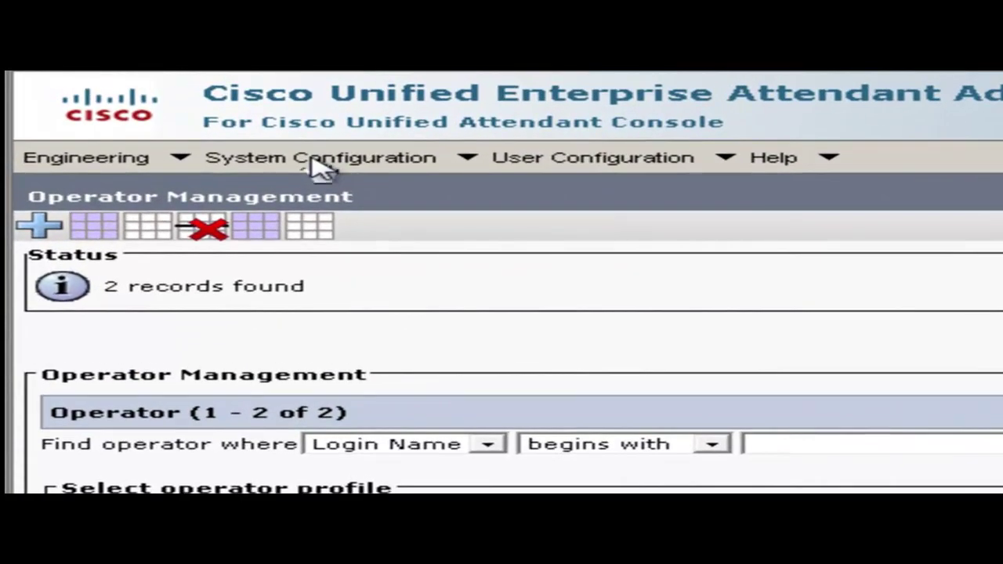
# Enable contact synchronization with a Daily schedule repeating every 1 day.
pyautogui.click(314, 159)
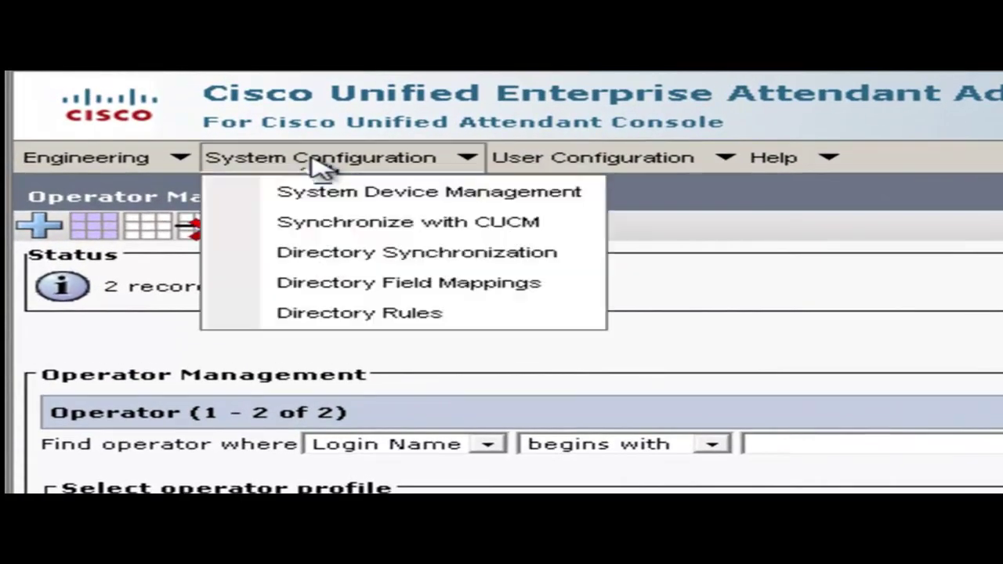
pyautogui.click(305, 255)
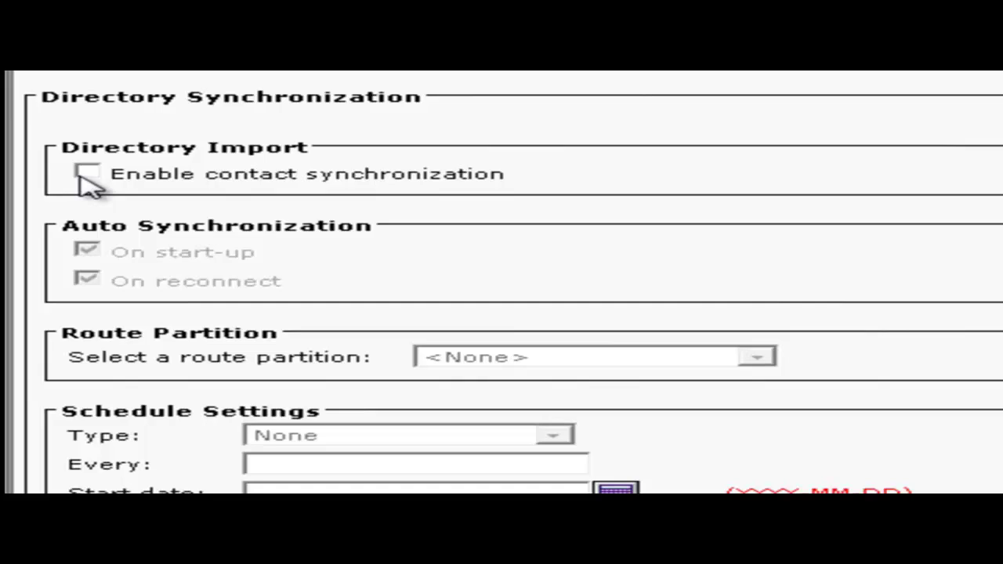
pyautogui.click(209, 168)
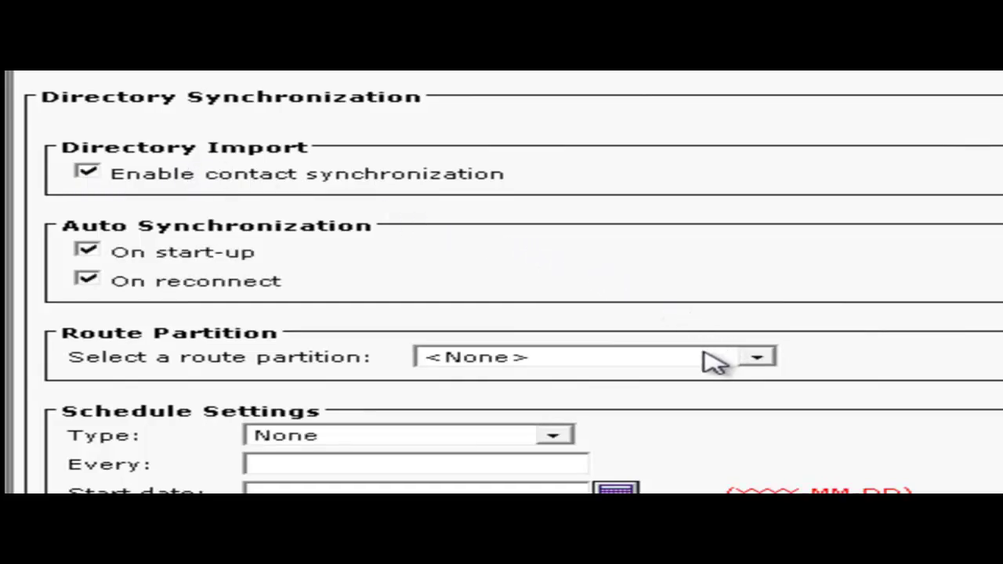
pyautogui.scroll(-3, 713, 362)
pyautogui.click(538, 250)
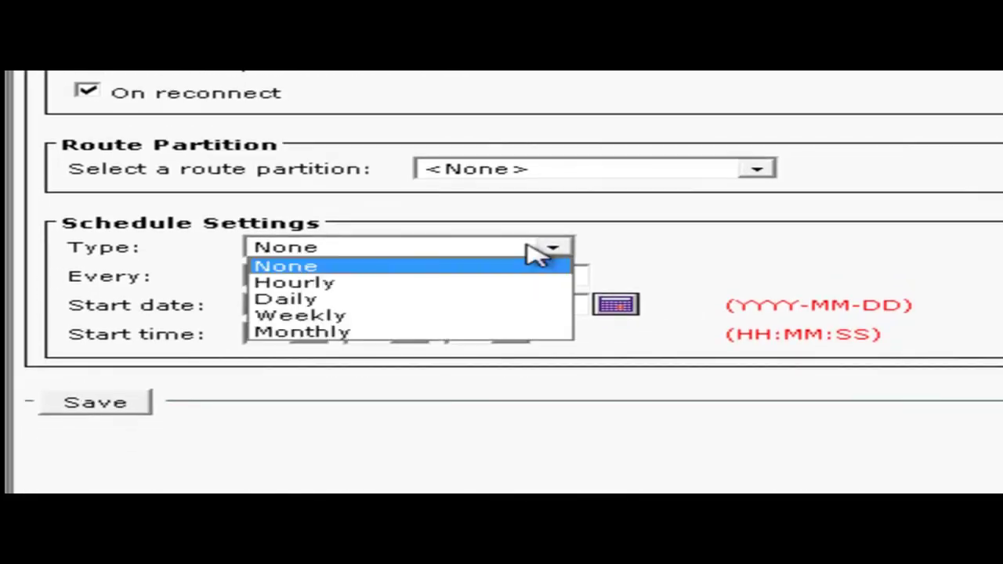
pyautogui.click(484, 283)
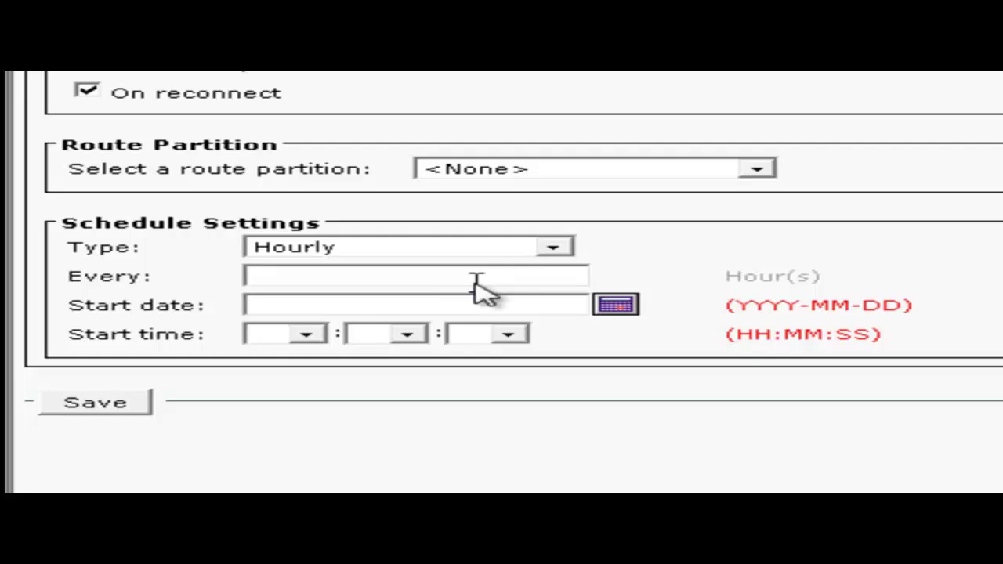
pyautogui.click(552, 249)
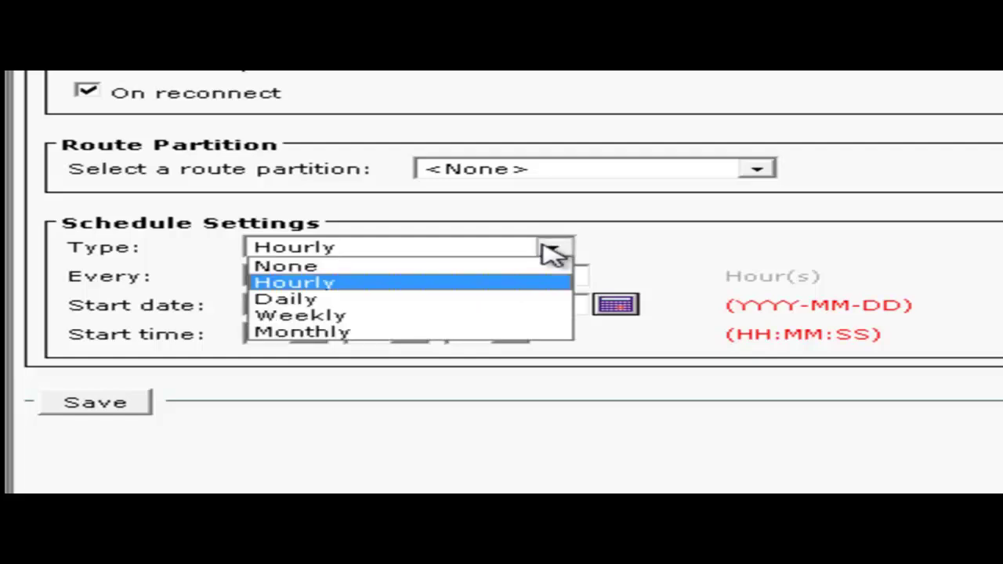
pyautogui.click(369, 299)
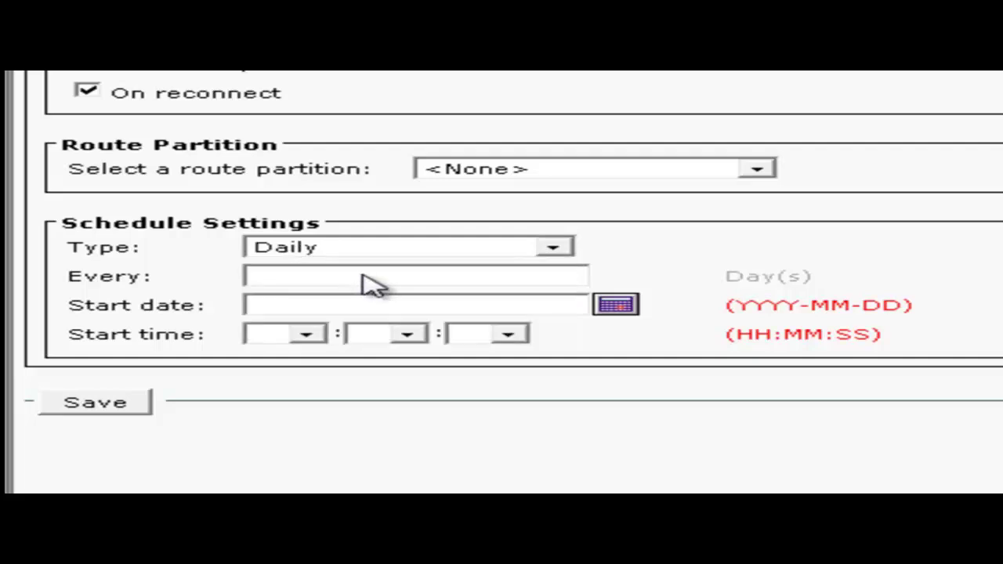
pyautogui.click(363, 275)
pyautogui.write('1')
# Set the sync start to 2011-03-11 at 12:59:28 and save the schedule.
pyautogui.click(621, 308)
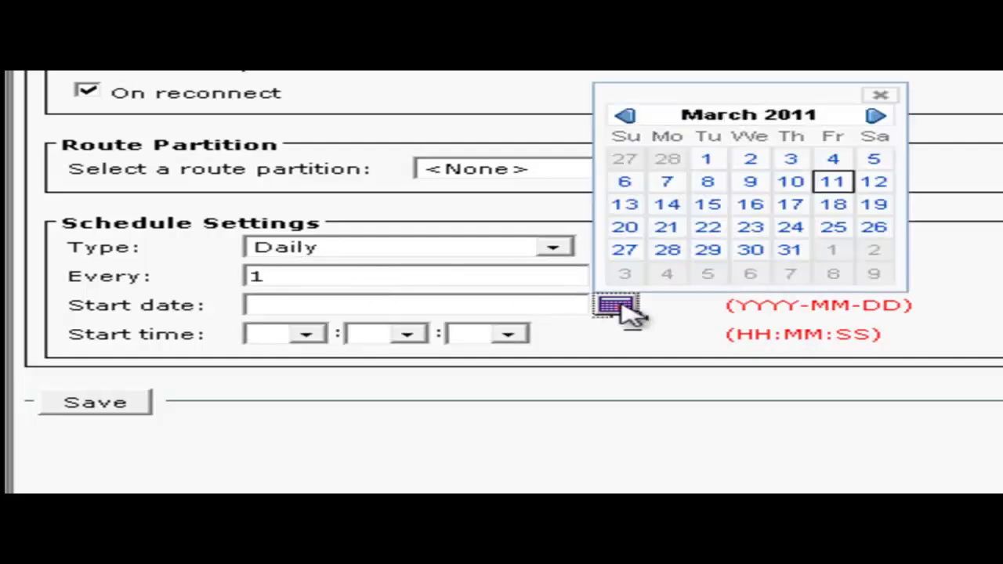
pyautogui.click(834, 187)
pyautogui.click(307, 335)
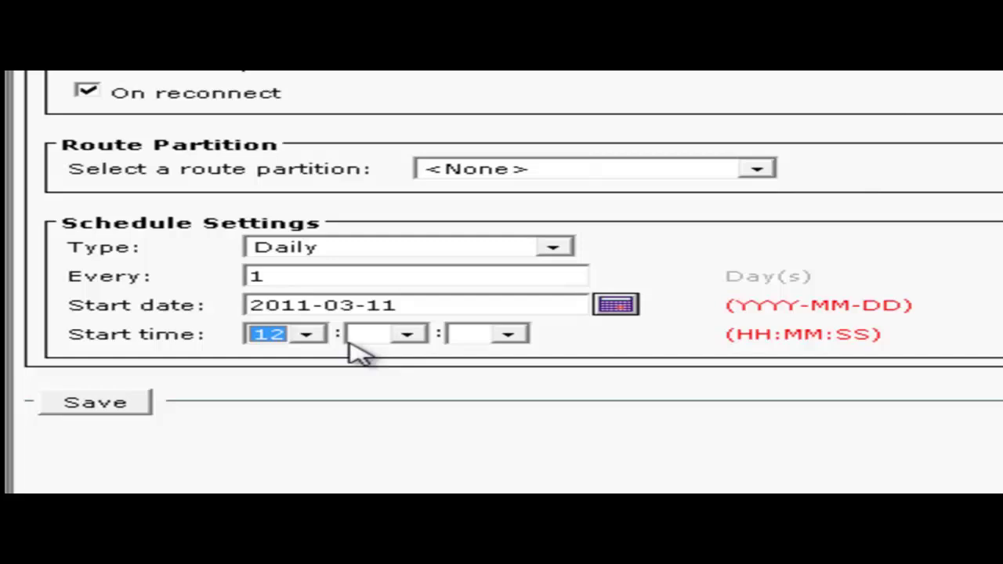
pyautogui.click(390, 338)
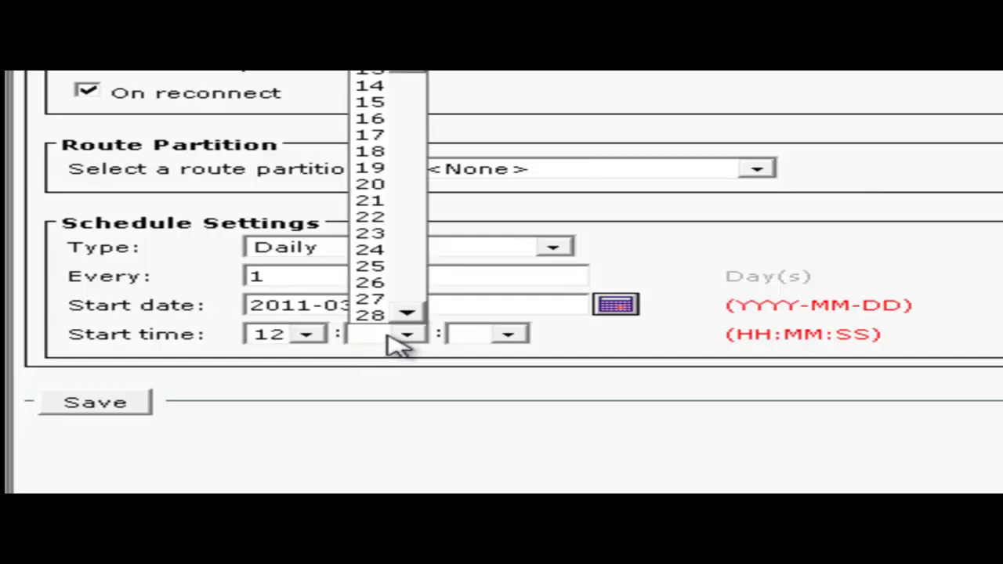
pyautogui.scroll(-2, 423, 124)
pyautogui.scroll(-9, 423, 123)
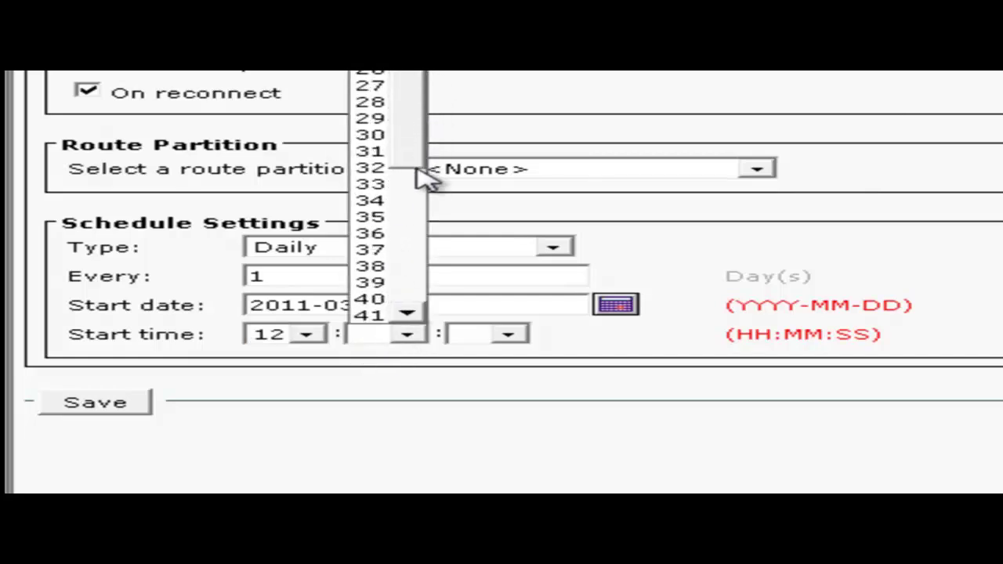
pyautogui.click(389, 320)
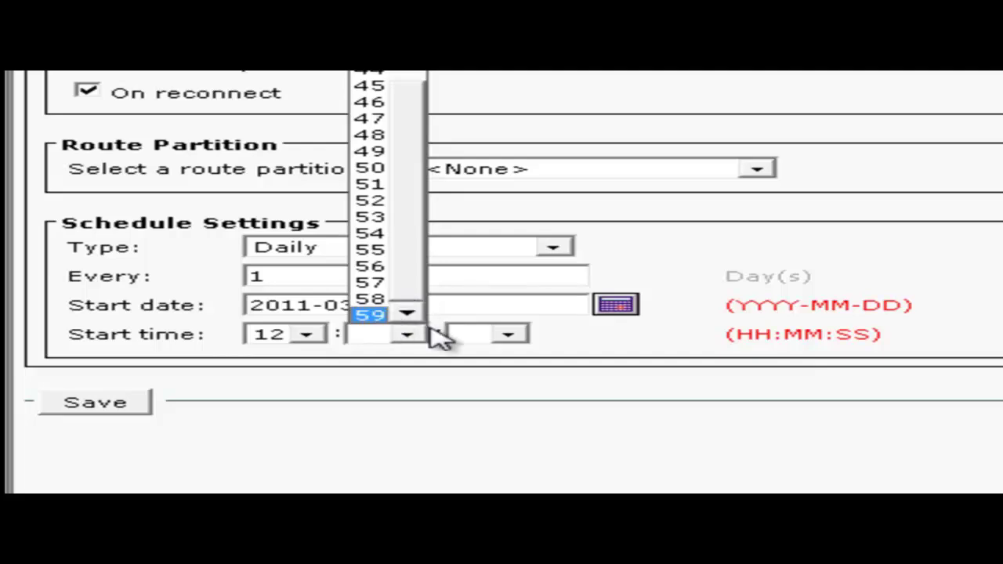
pyautogui.click(481, 339)
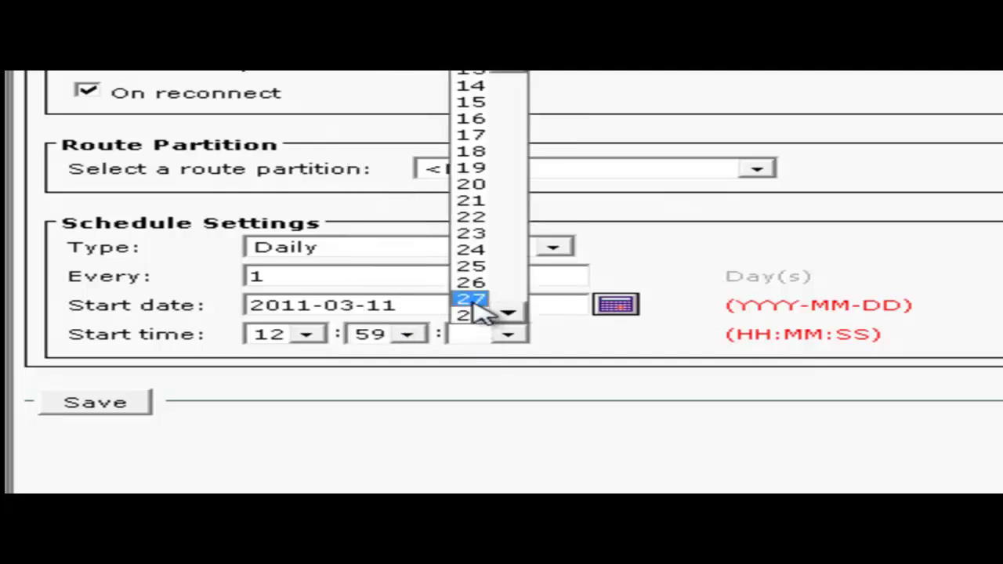
pyautogui.click(476, 313)
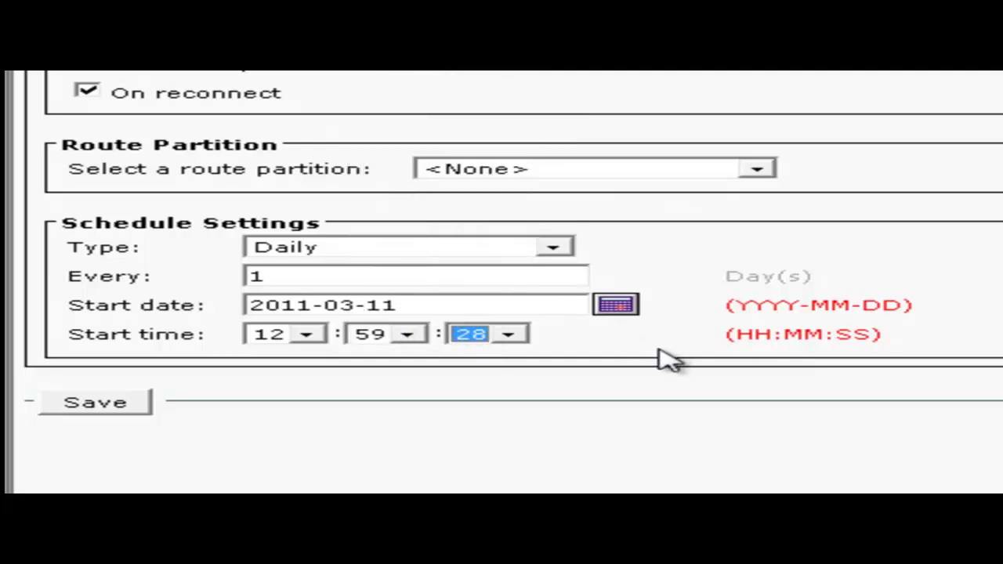
pyautogui.click(116, 413)
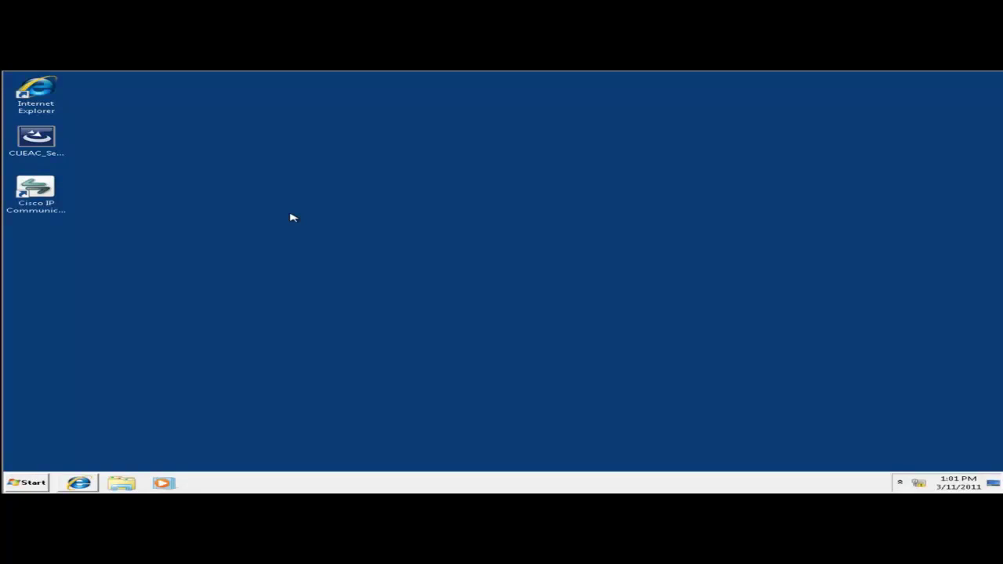
# Run the CUEAC client setup, register Cisco as name and company, and keep C:\Program Files\Cisco\.
pyautogui.doubleClick(42, 139)
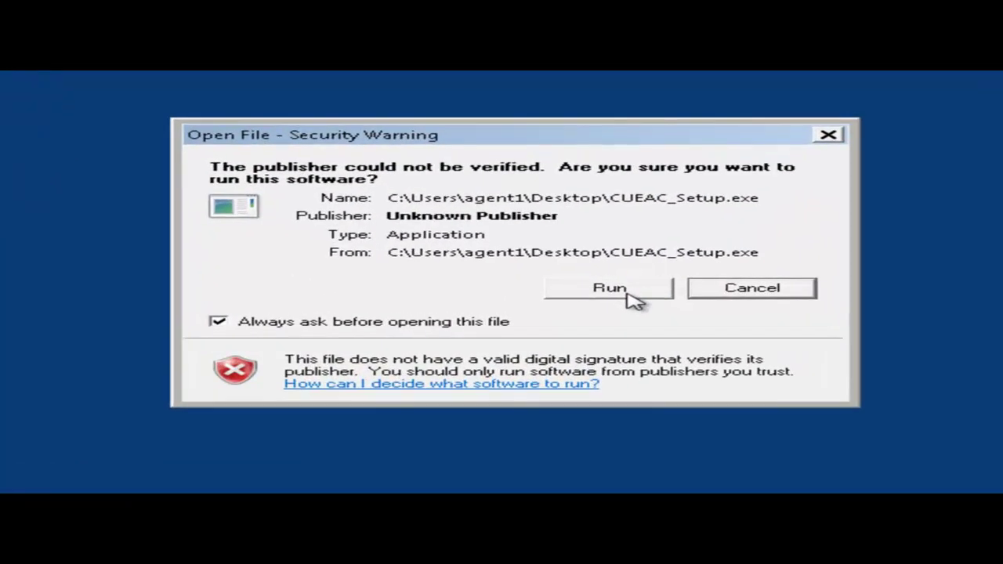
pyautogui.click(628, 296)
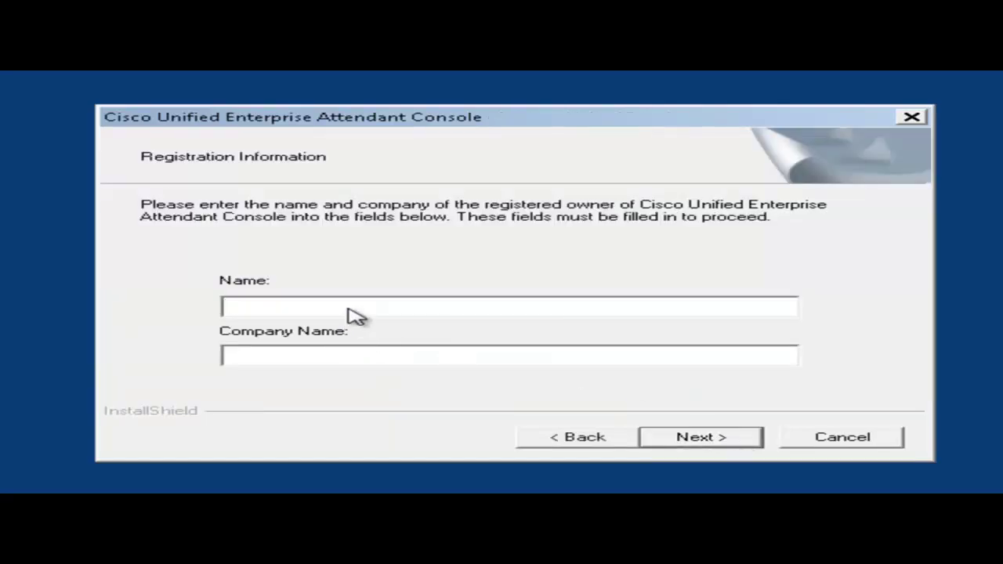
pyautogui.write('Cisco')
pyautogui.press('Tab')
pyautogui.write('Cisco')
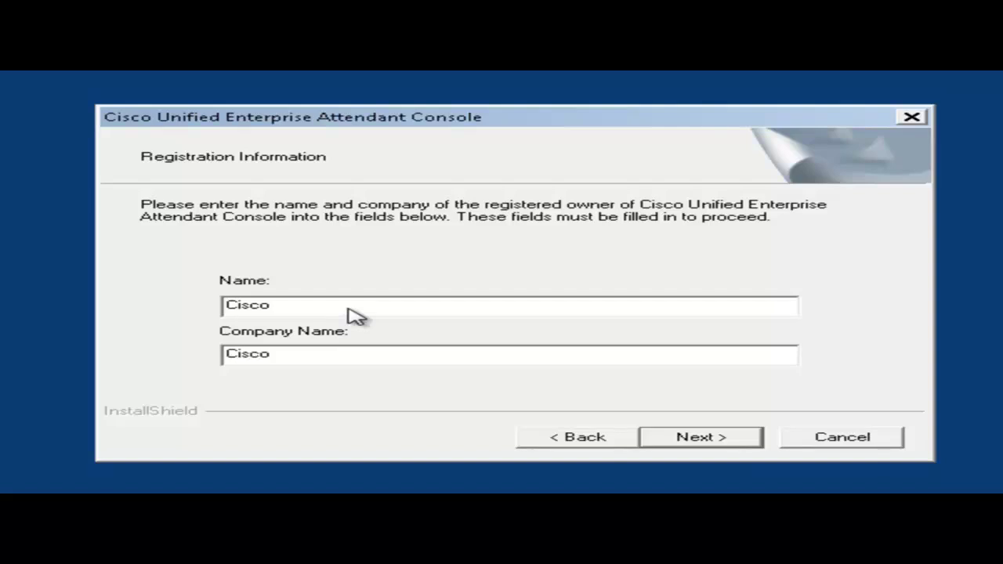
pyautogui.click(700, 437)
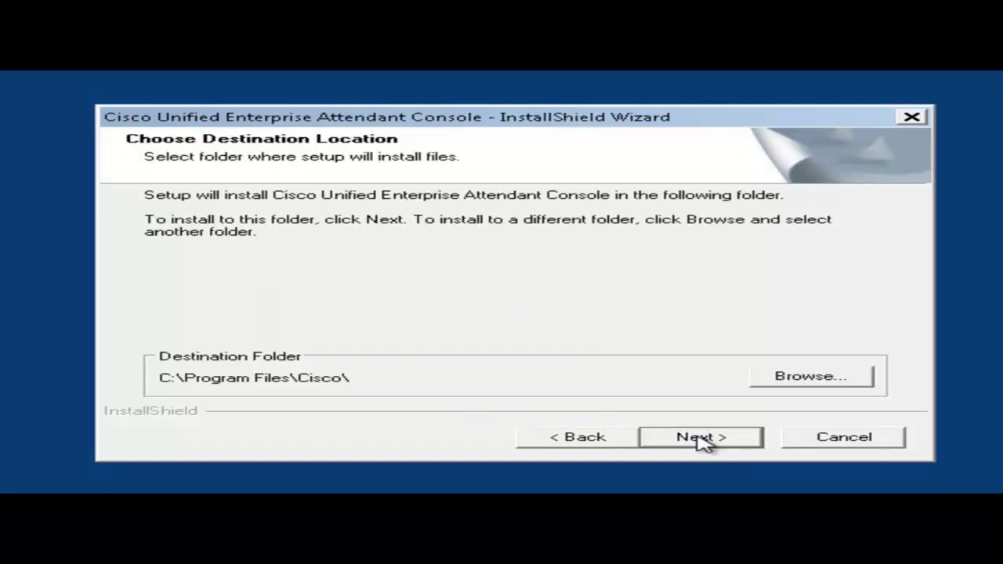
pyautogui.click(700, 438)
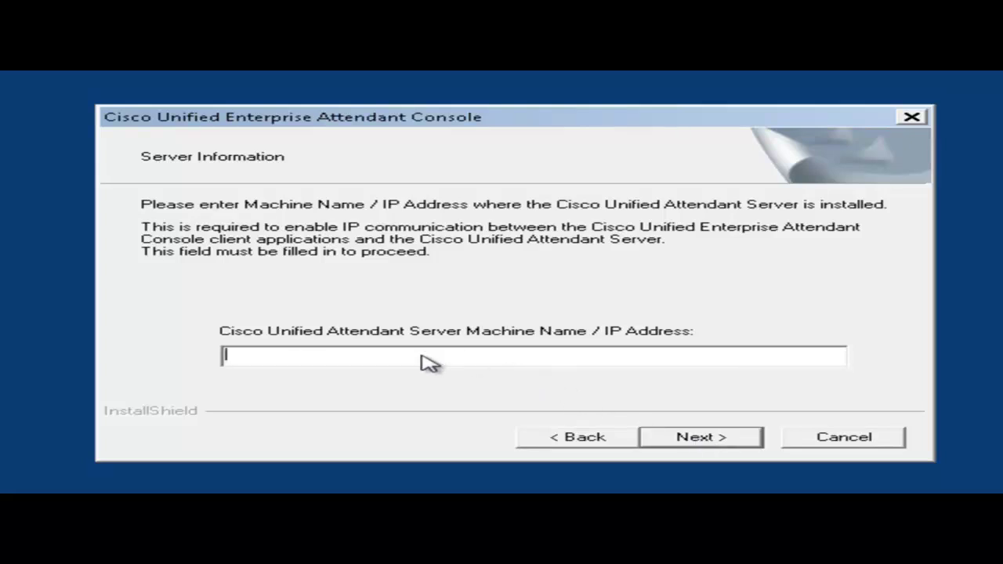
# Install the client for server 10.8.1.1 with no presence display, English, and a desktop icon.
pyautogui.write('10.8.1.1')
pyautogui.click(701, 441)
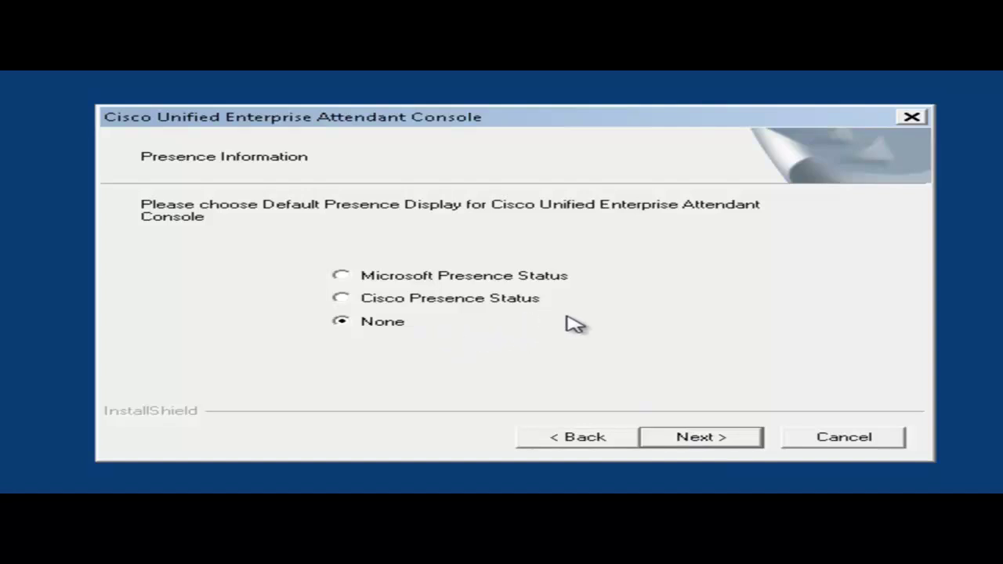
pyautogui.click(699, 440)
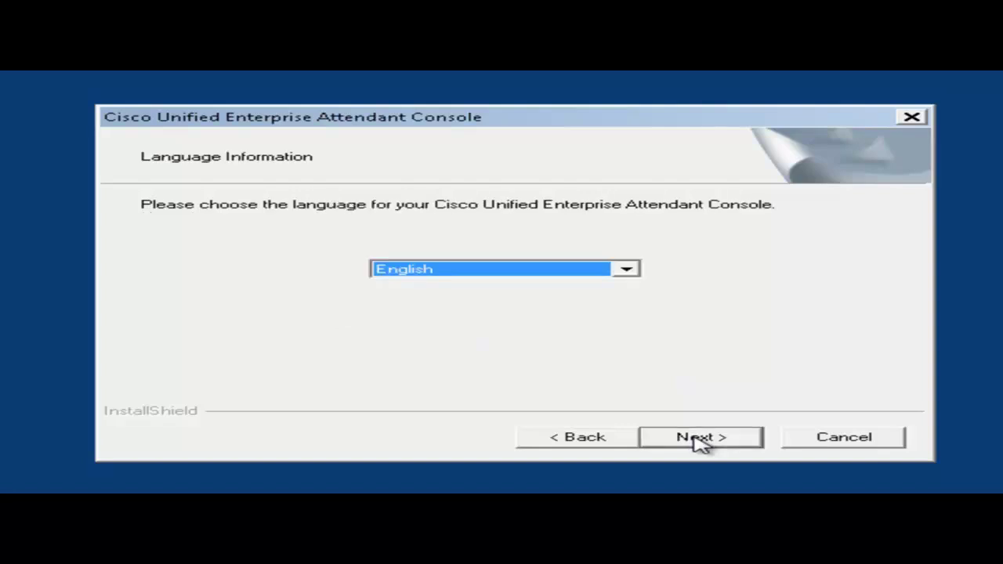
pyautogui.click(699, 440)
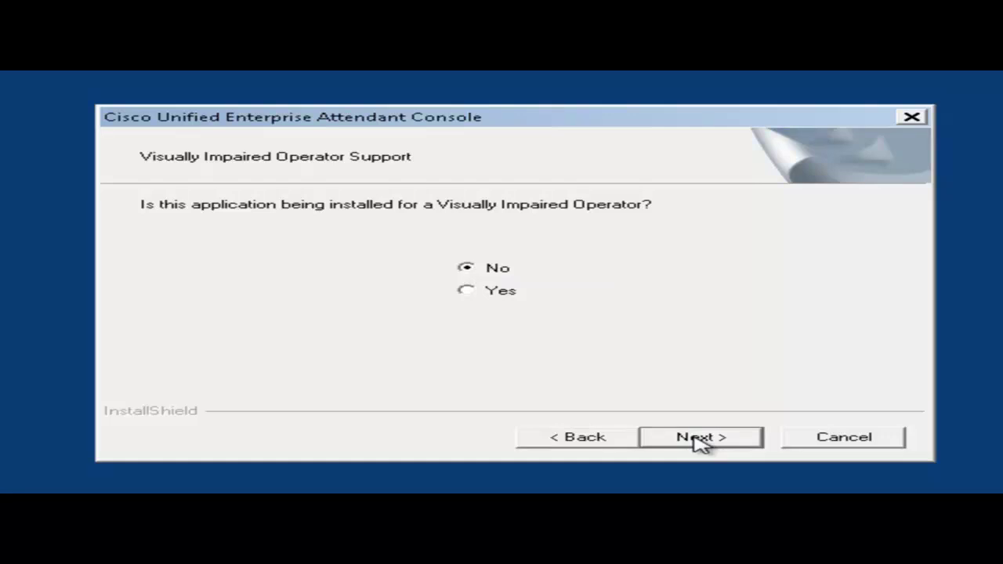
pyautogui.click(700, 440)
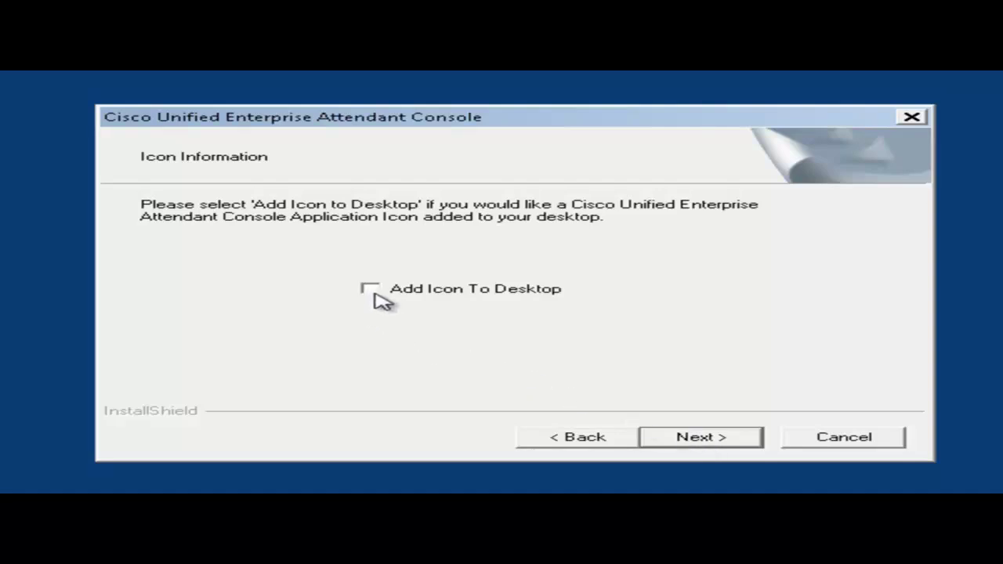
pyautogui.click(370, 289)
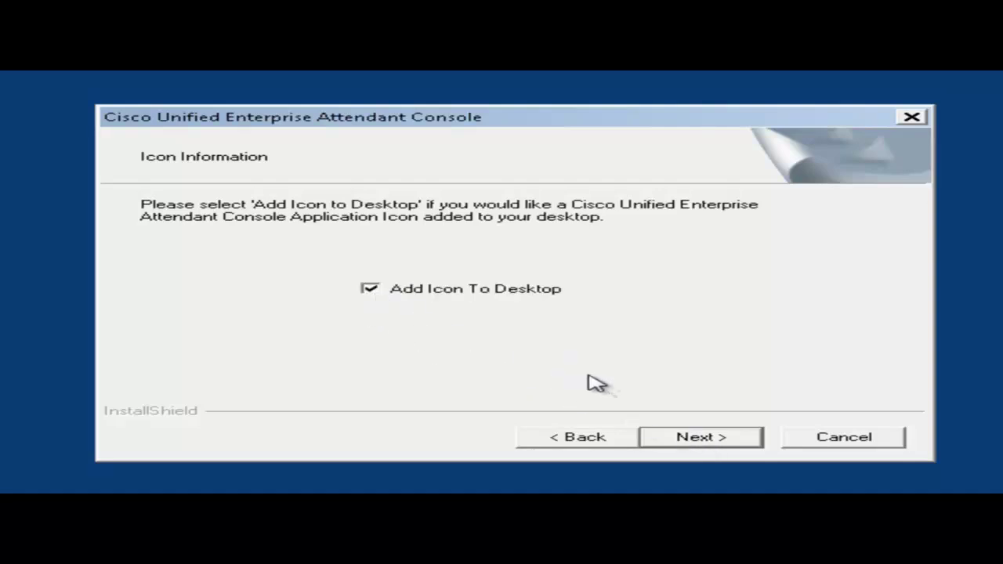
pyautogui.click(716, 443)
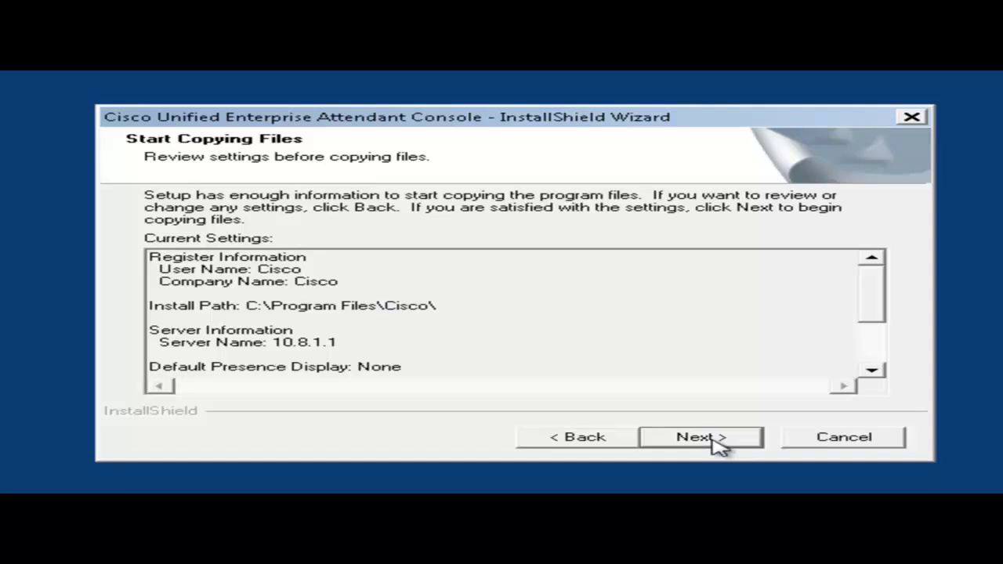
pyautogui.click(716, 444)
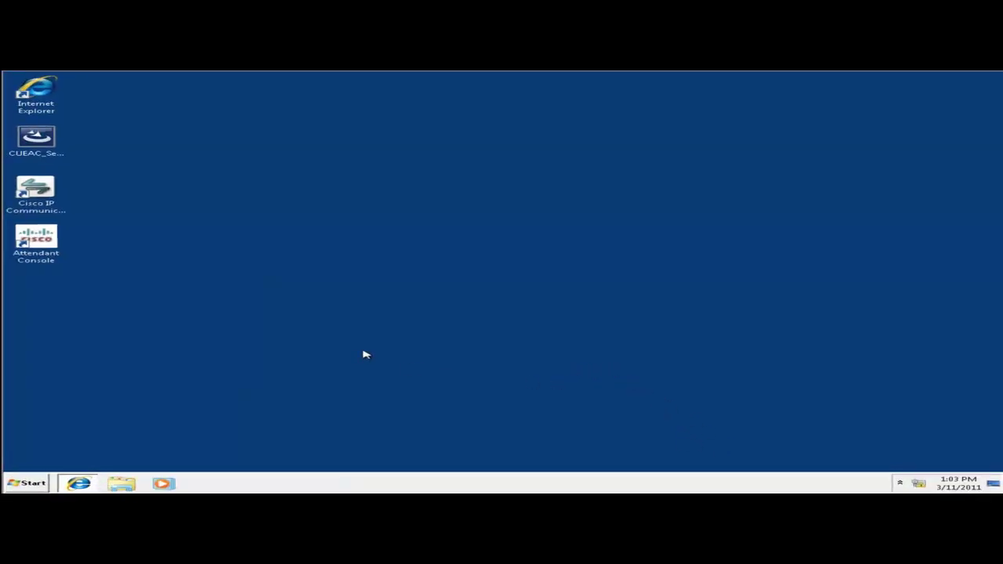
# Start Cisco IP Communicator on extension 5001, then launch the Attendant Console.
pyautogui.click(43, 192)
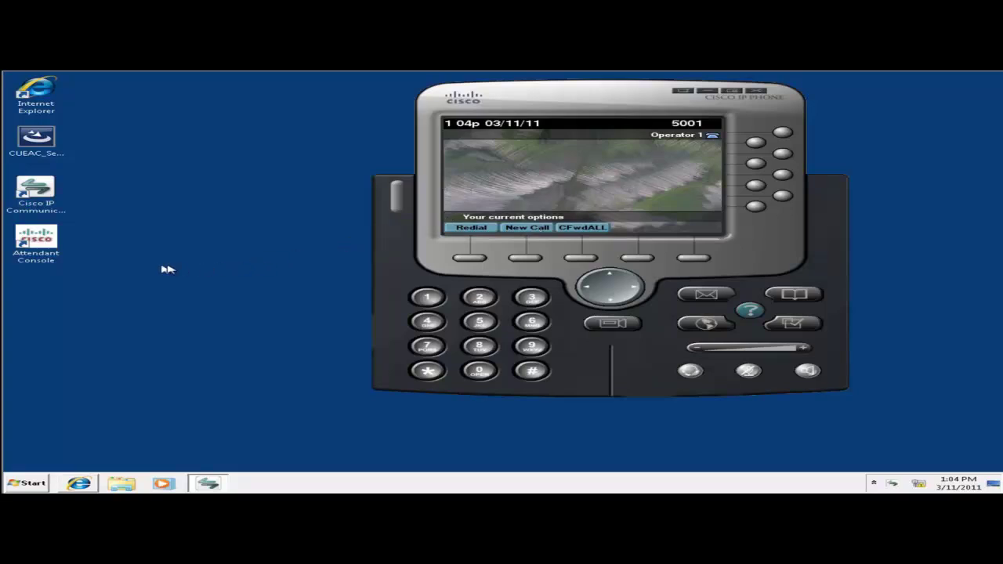
pyautogui.click(40, 241)
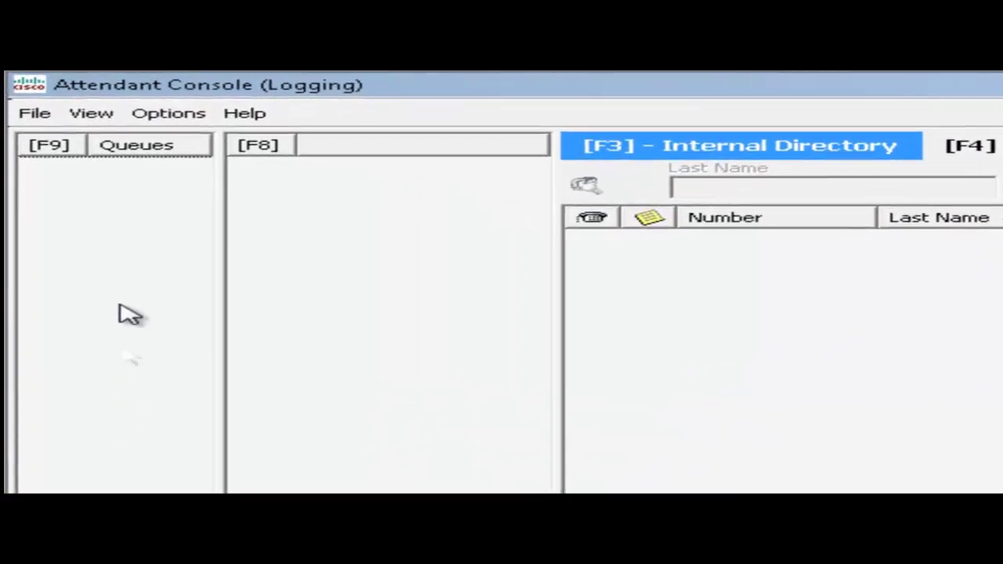
# Log the operator into the console with their login name and password on extension 5001.
pyautogui.click(35, 114)
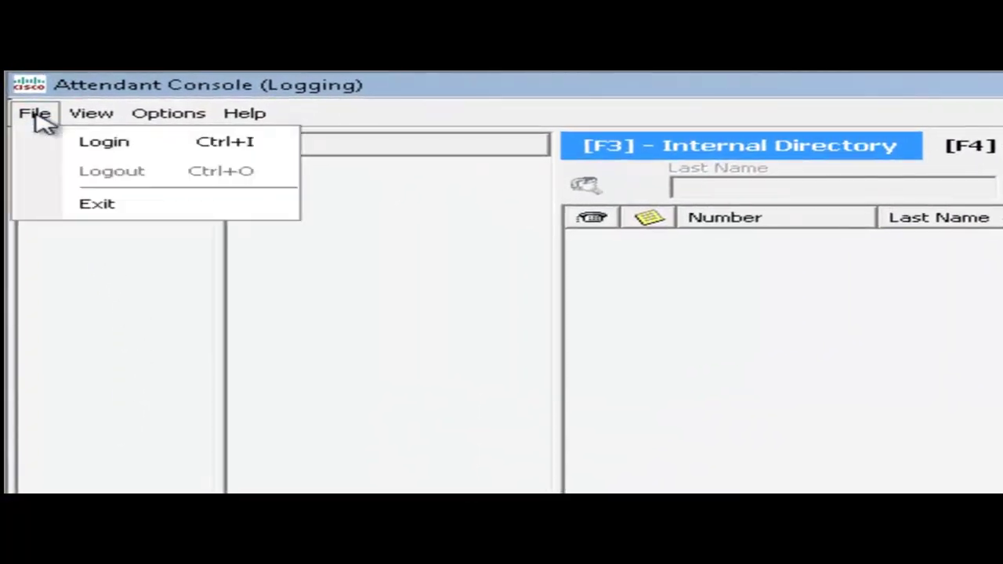
pyautogui.click(103, 142)
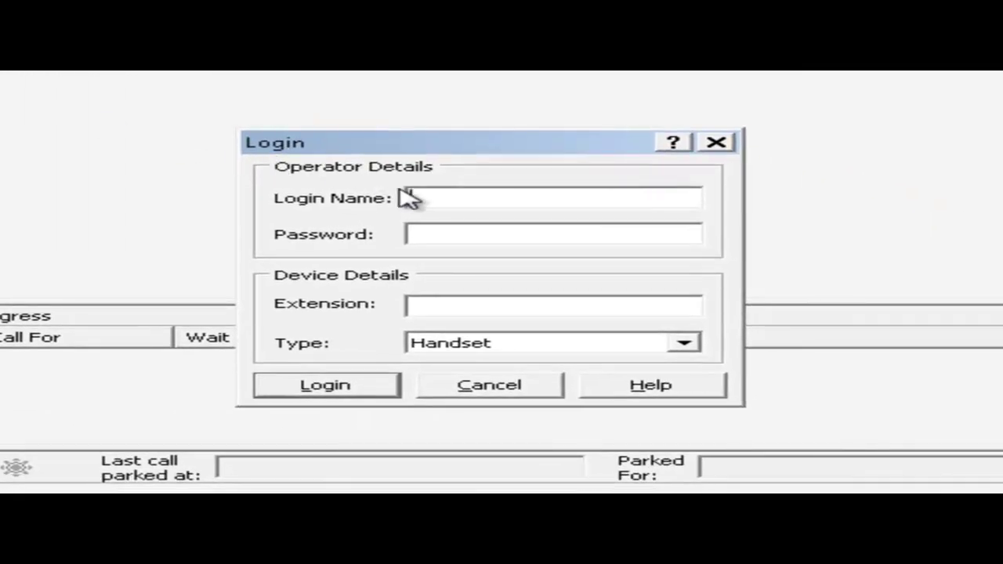
pyautogui.write('OP')
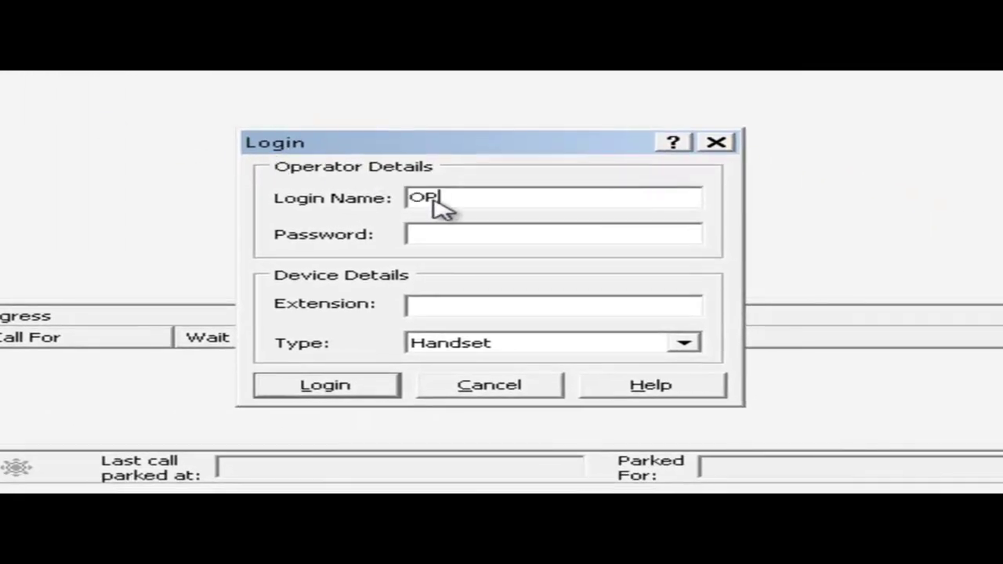
pyautogui.write('ERATOR1')
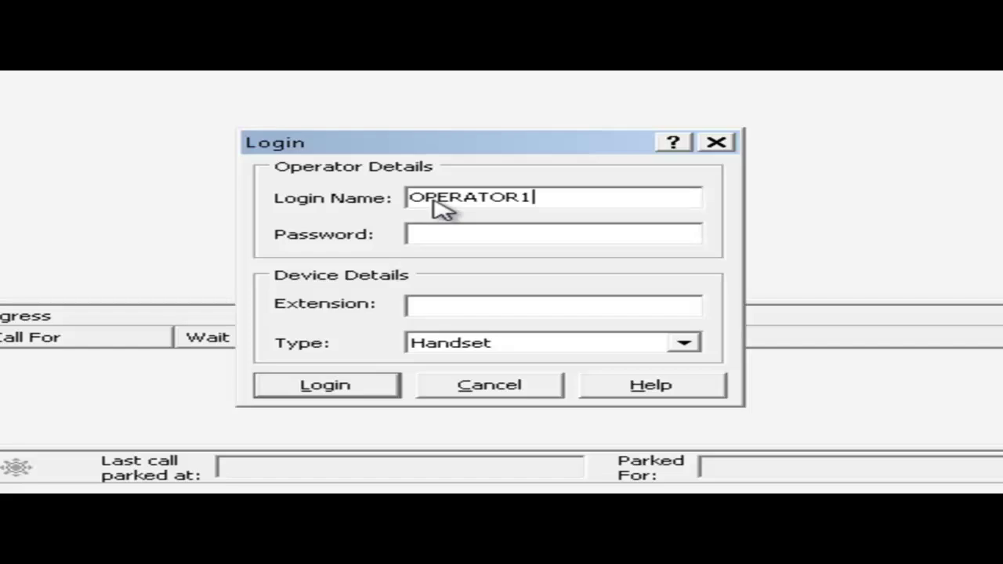
pyautogui.press('Tab')
pyautogui.write('********')
pyautogui.press('Tab')
pyautogui.write('5001')
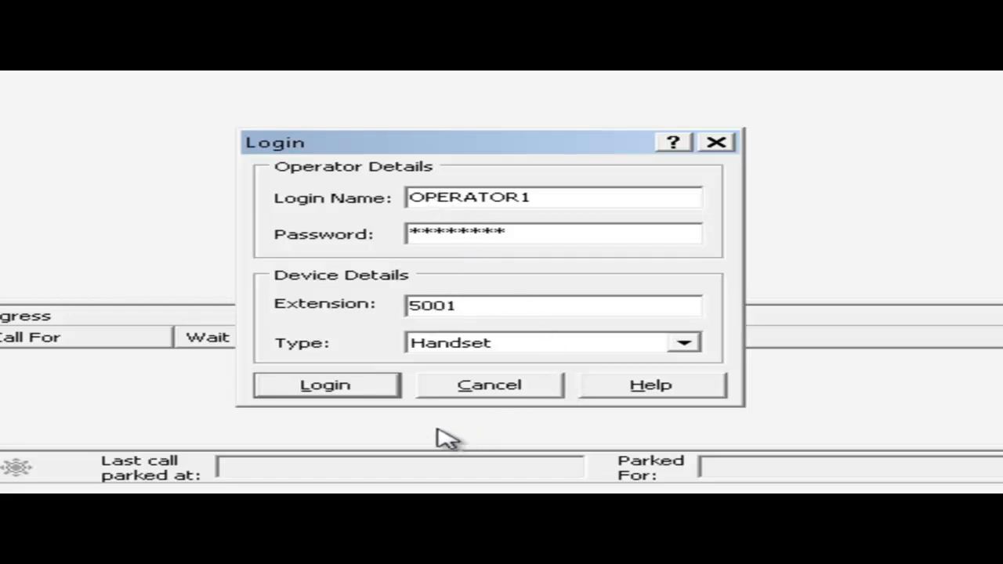
pyautogui.click(344, 395)
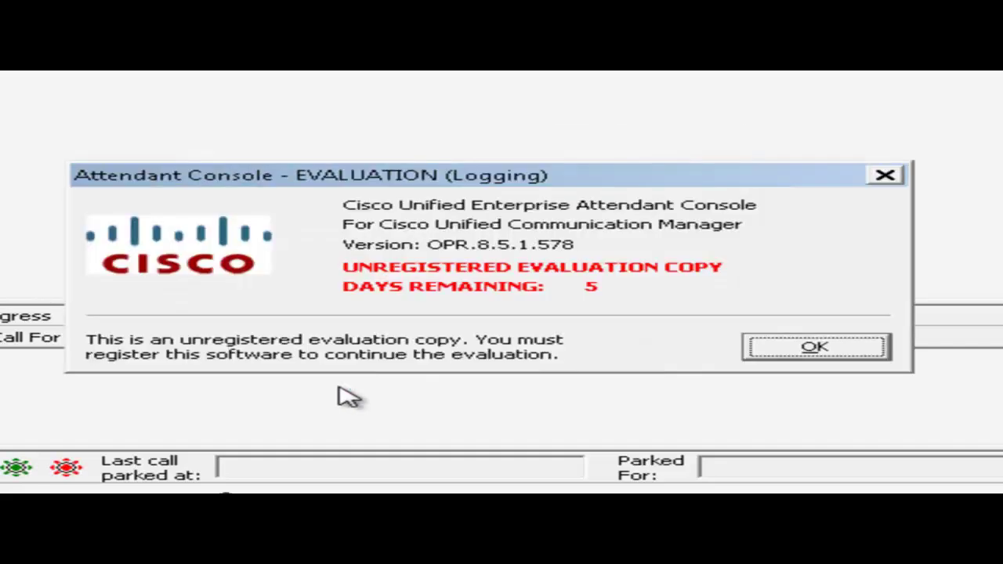
# Dismiss the evaluation notice and widen the Queues panel to watch for the incoming call.
pyautogui.click(793, 354)
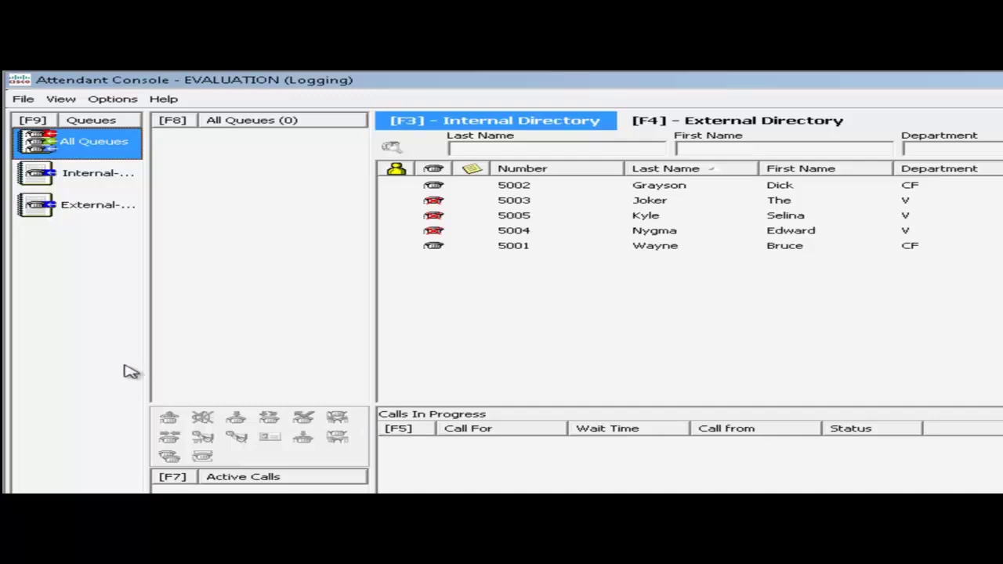
pyautogui.moveTo(148, 367); pyautogui.dragTo(270, 368)
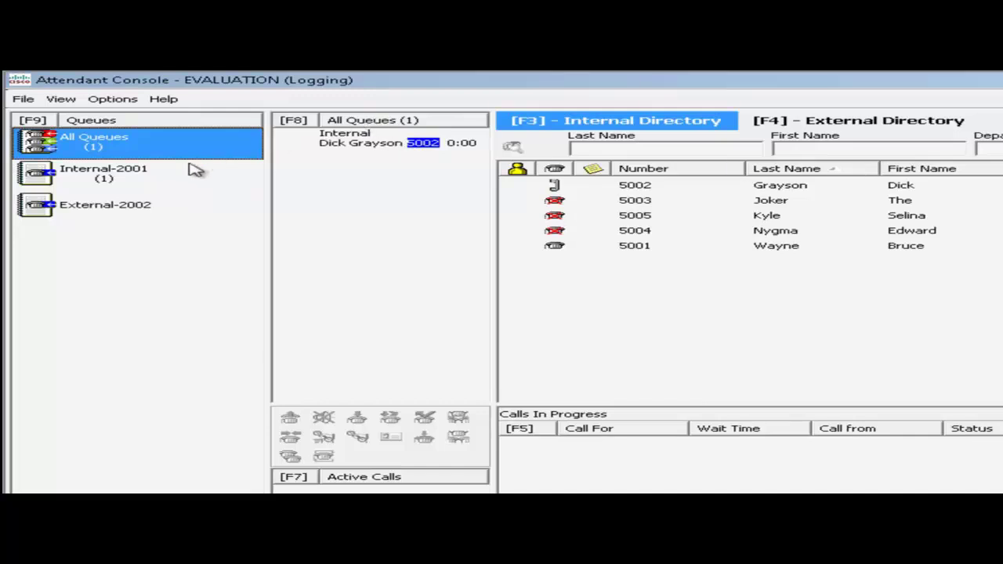
# Answer the internal call from 5002 waiting in the queue and close the Salutation window.
pyautogui.click(346, 144)
pyautogui.rightClick(346, 145)
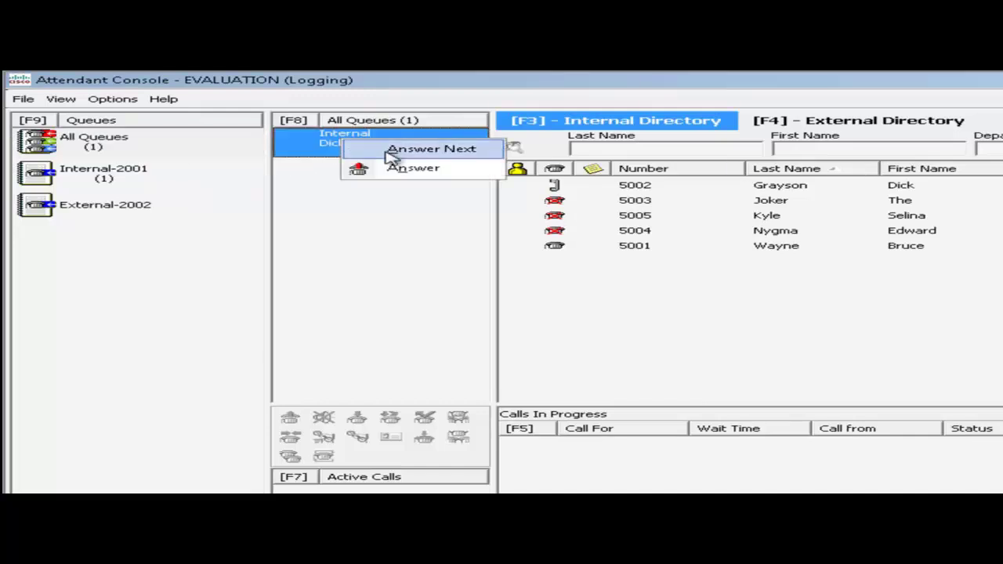
pyautogui.click(392, 166)
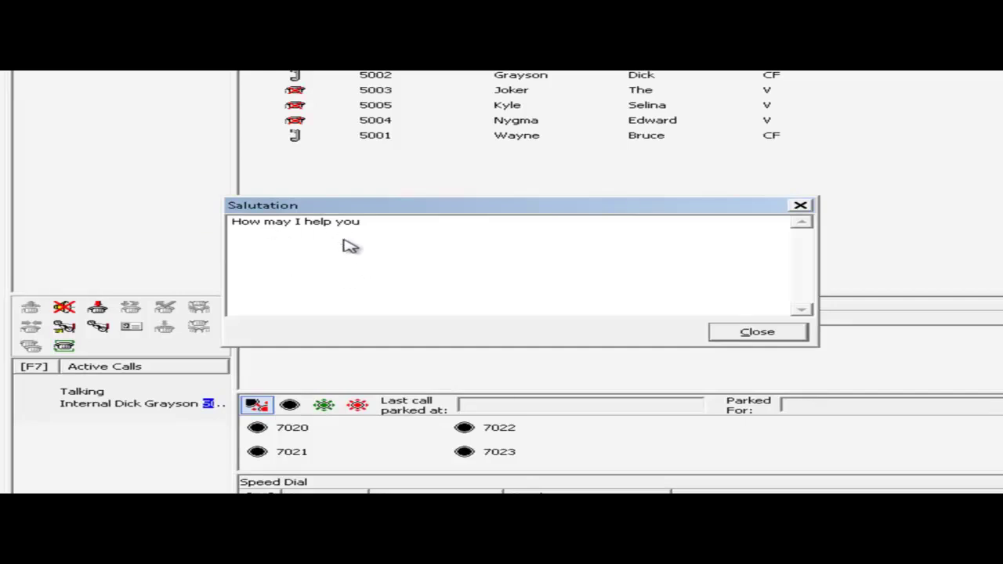
pyautogui.click(748, 333)
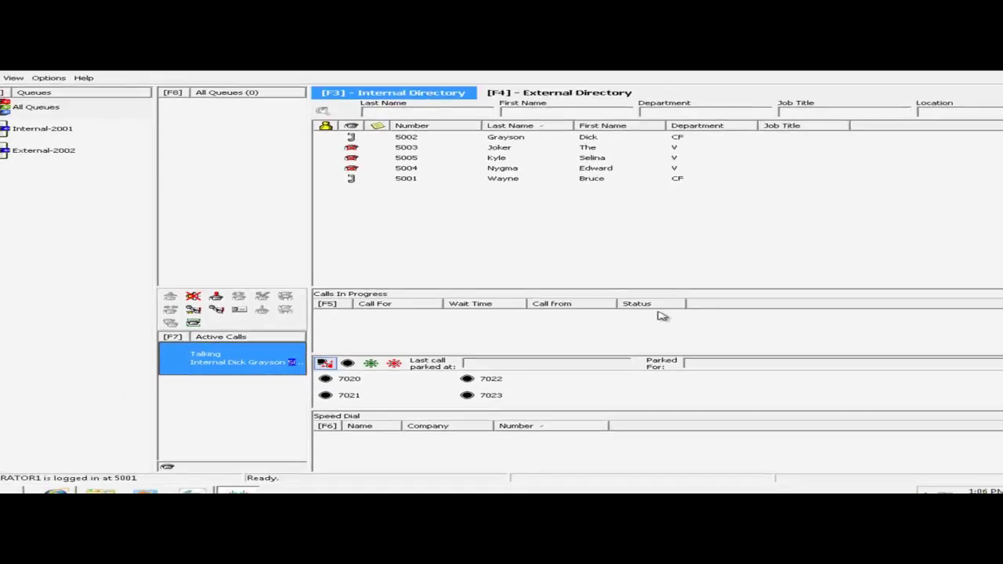